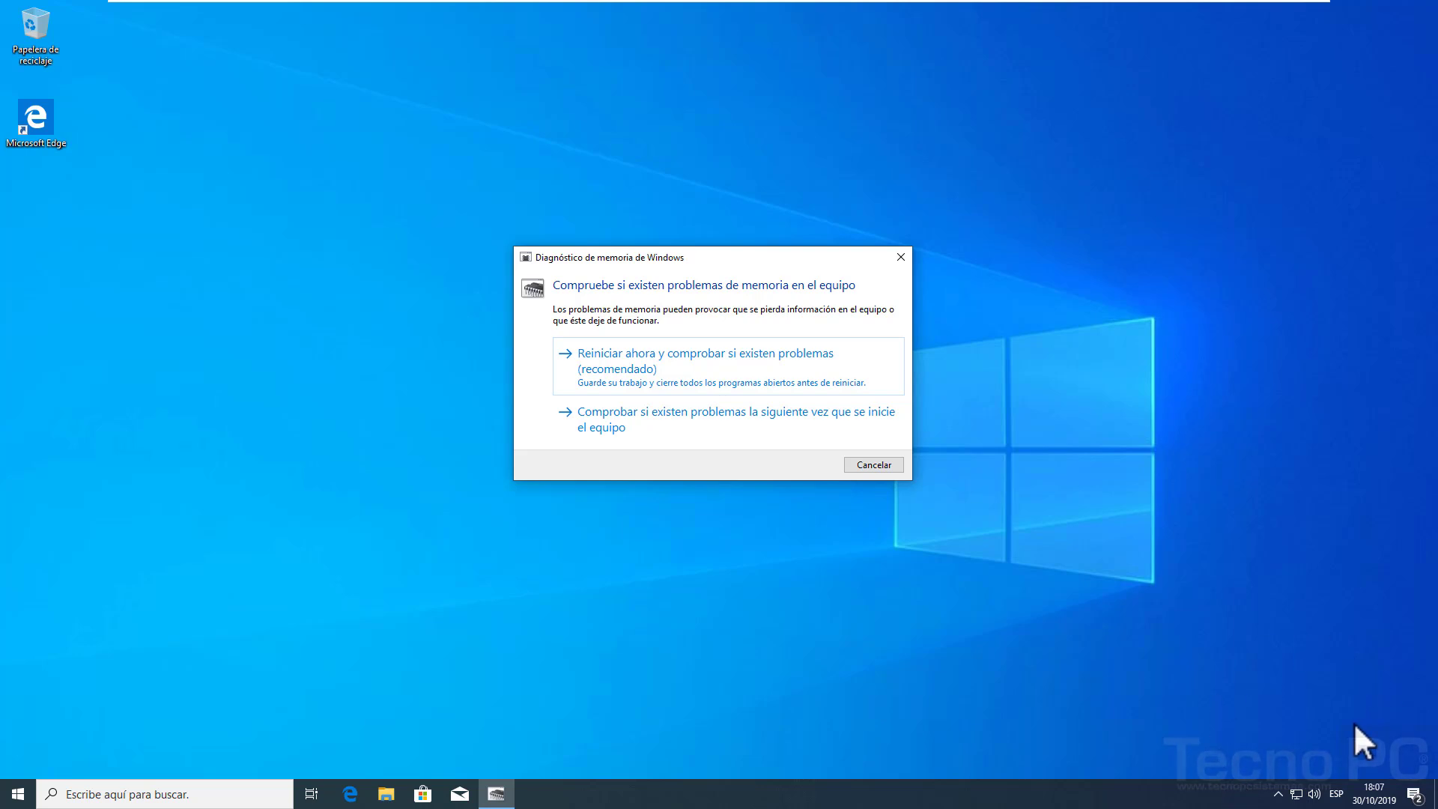
# - Restart the computer immediately to check it for memory problems with Windows Memory Diagnostic
pyautogui.click(604, 363)
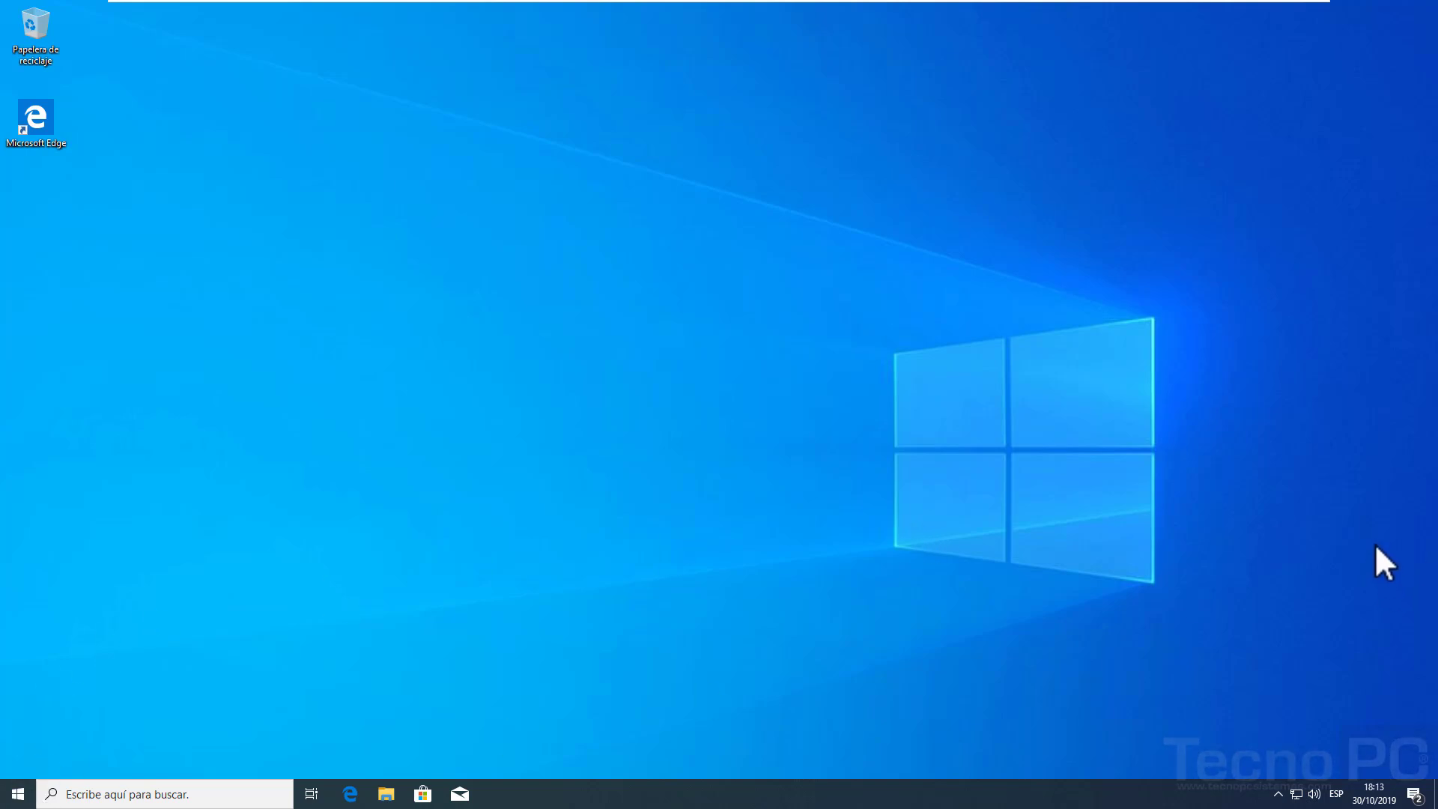
# - Search Windows for "visor", open Visor de eventos, and enlarge its window to fill most of the desktop
pyautogui.click(17, 796)
pyautogui.write('visor')
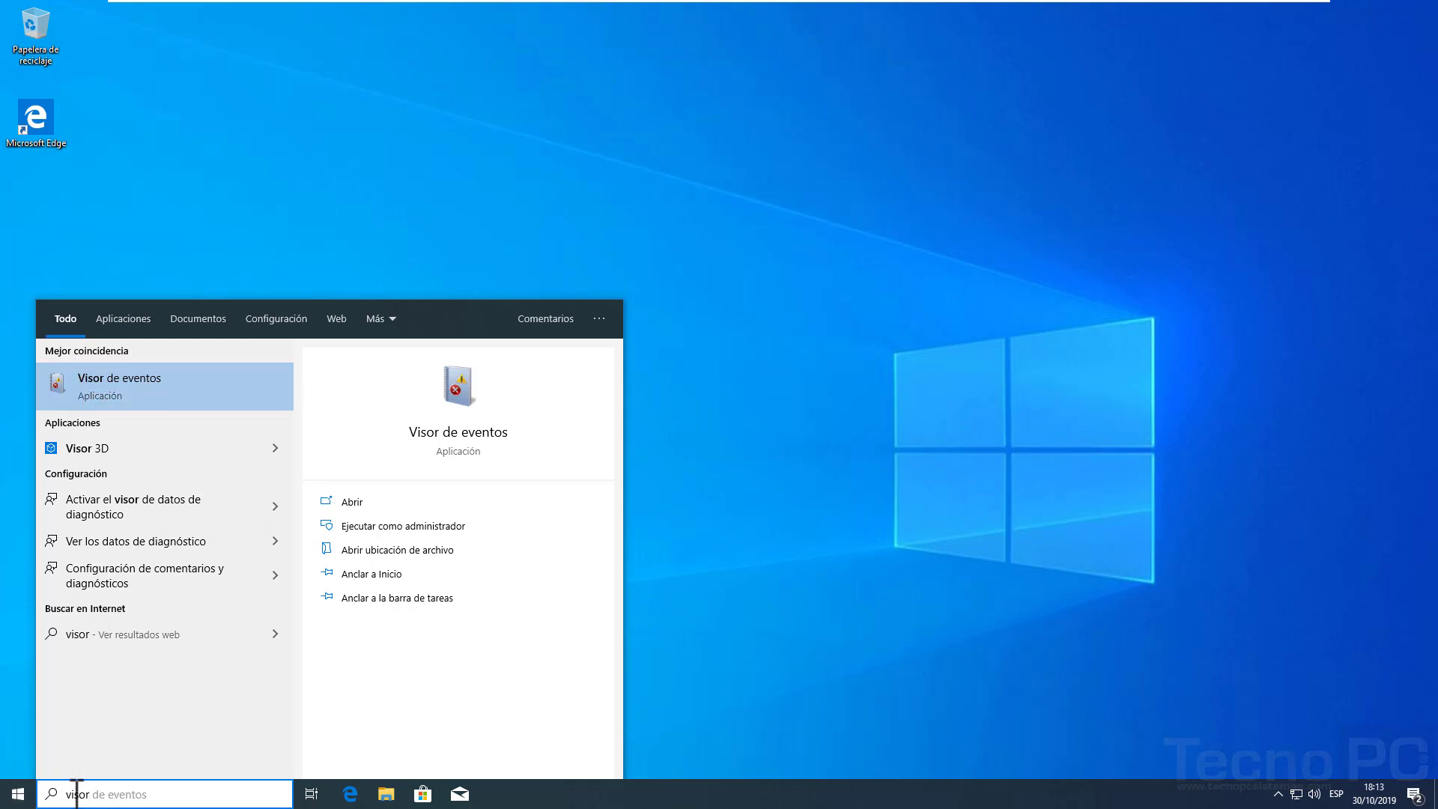
pyautogui.click(151, 387)
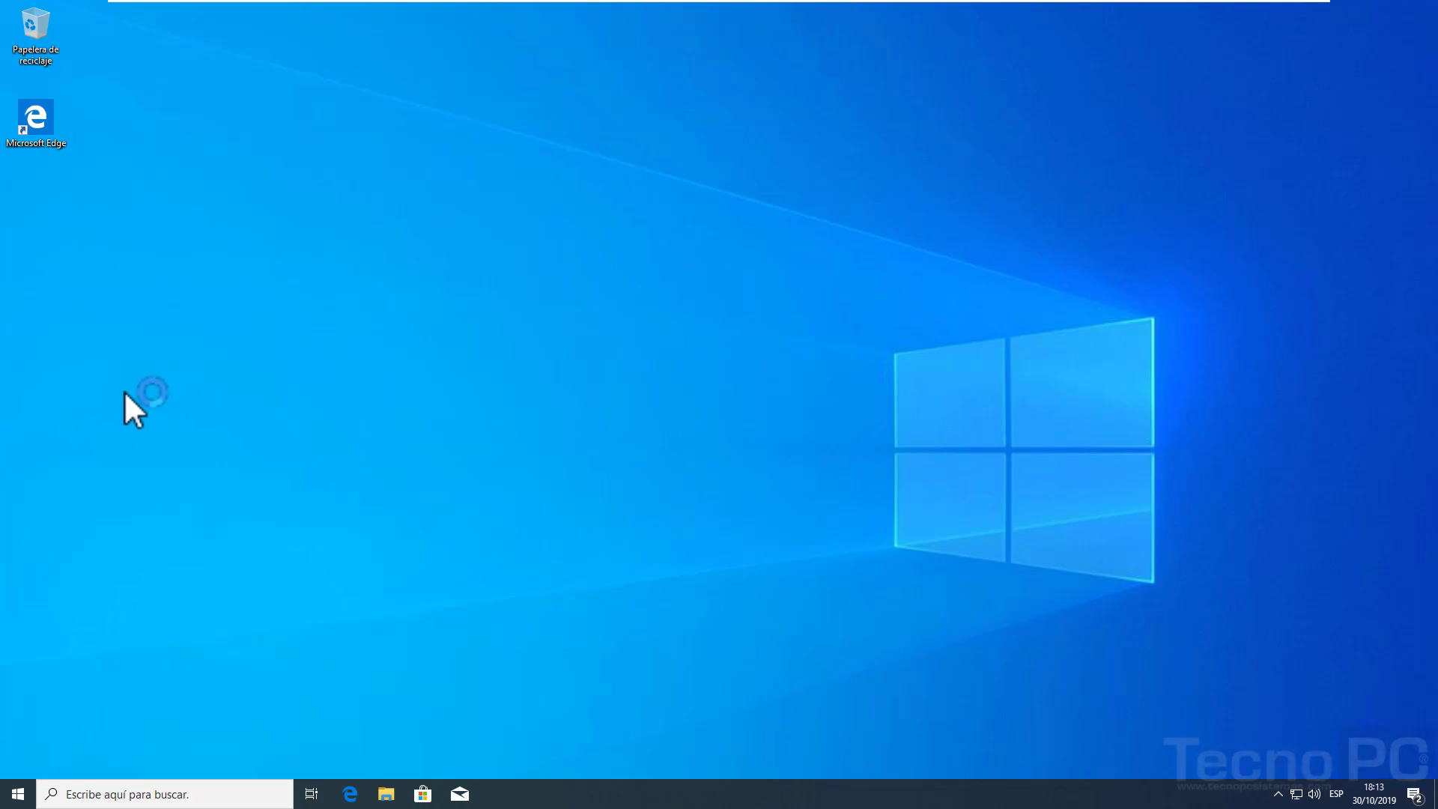
pyautogui.moveTo(745, 345); pyautogui.dragTo(592, 97)
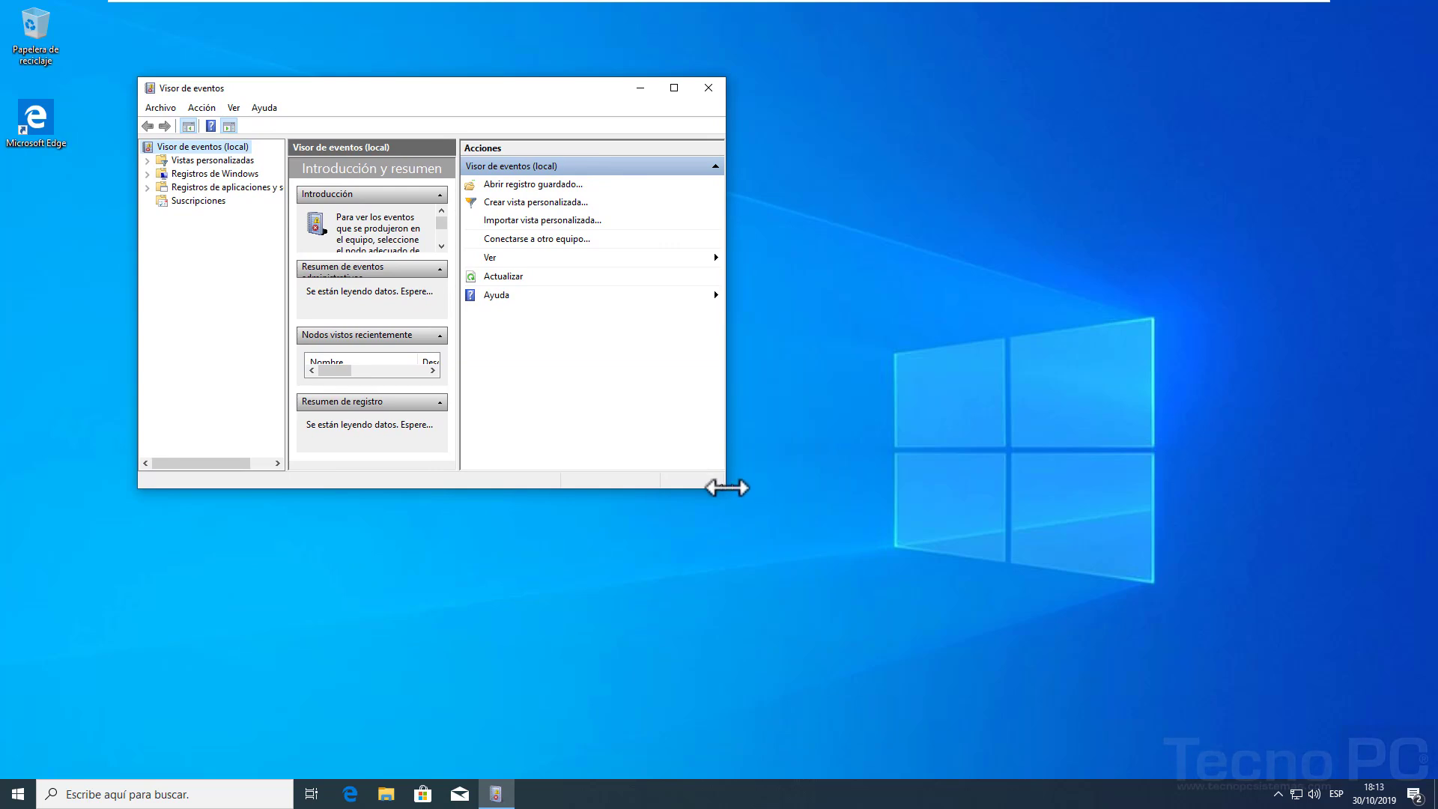
pyautogui.moveTo(732, 492); pyautogui.dragTo(1303, 749)
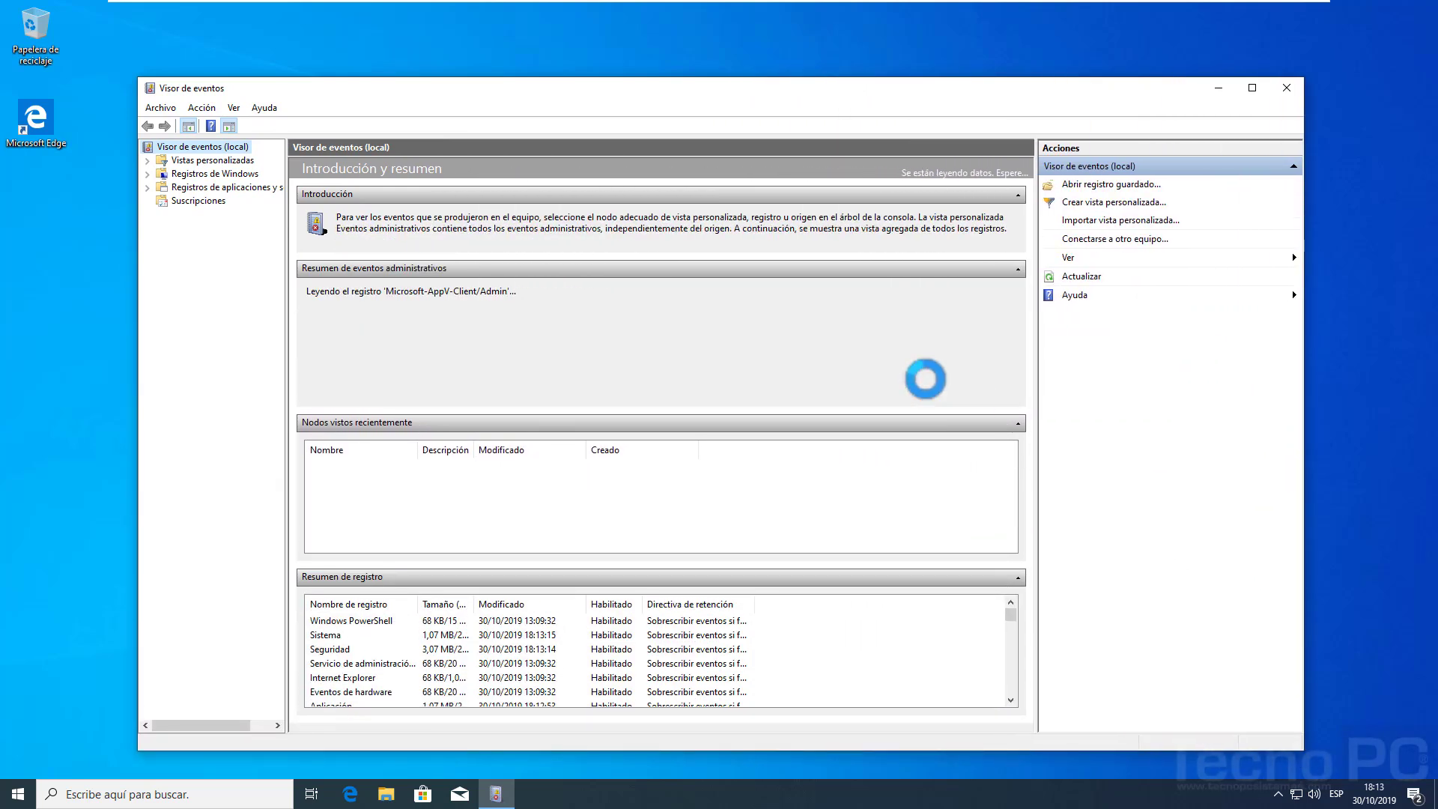
# - Close Visor de eventos and reopen it by running the command eventvwr.msc
pyautogui.click(1285, 88)
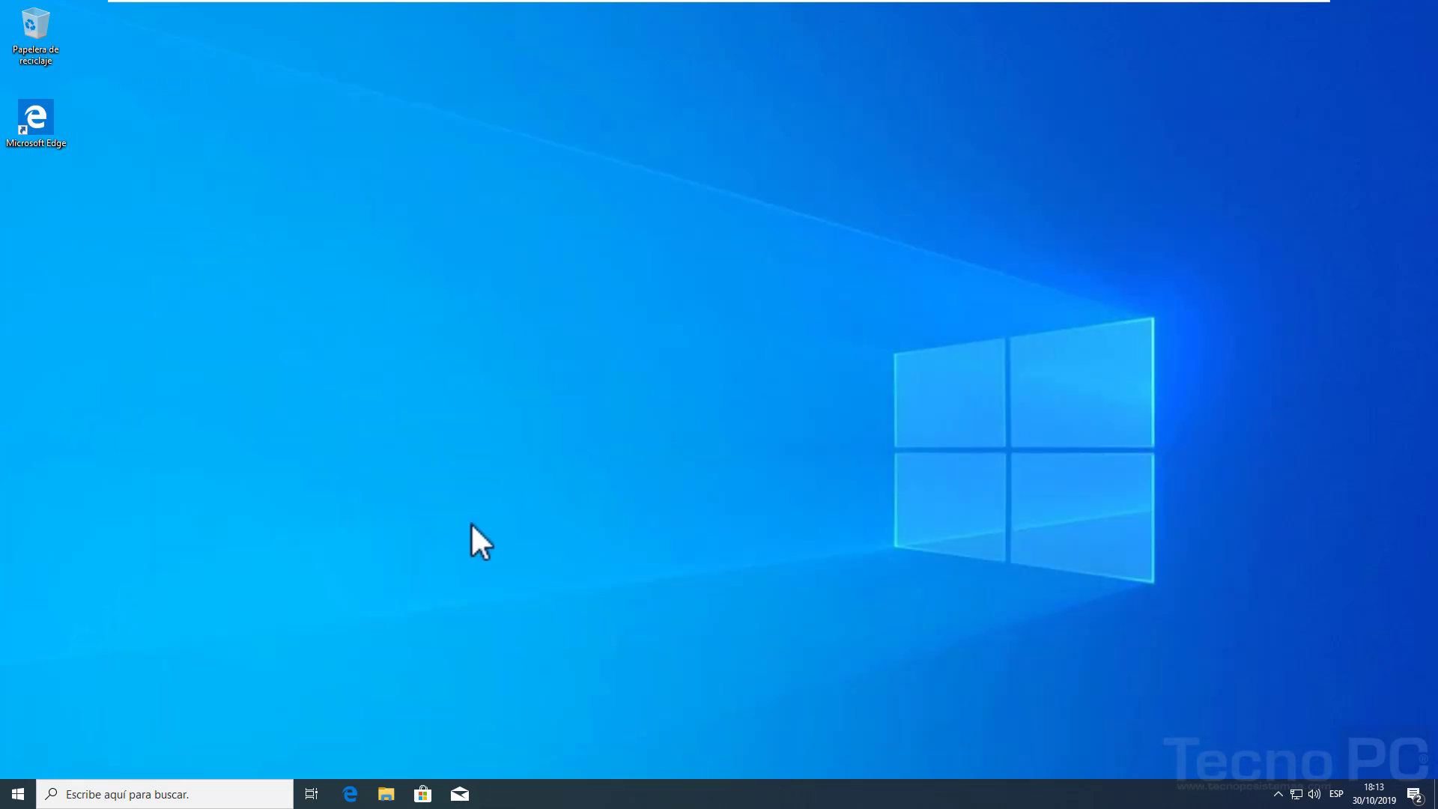
pyautogui.press('super+r')
pyautogui.write('eventvwr.msc')
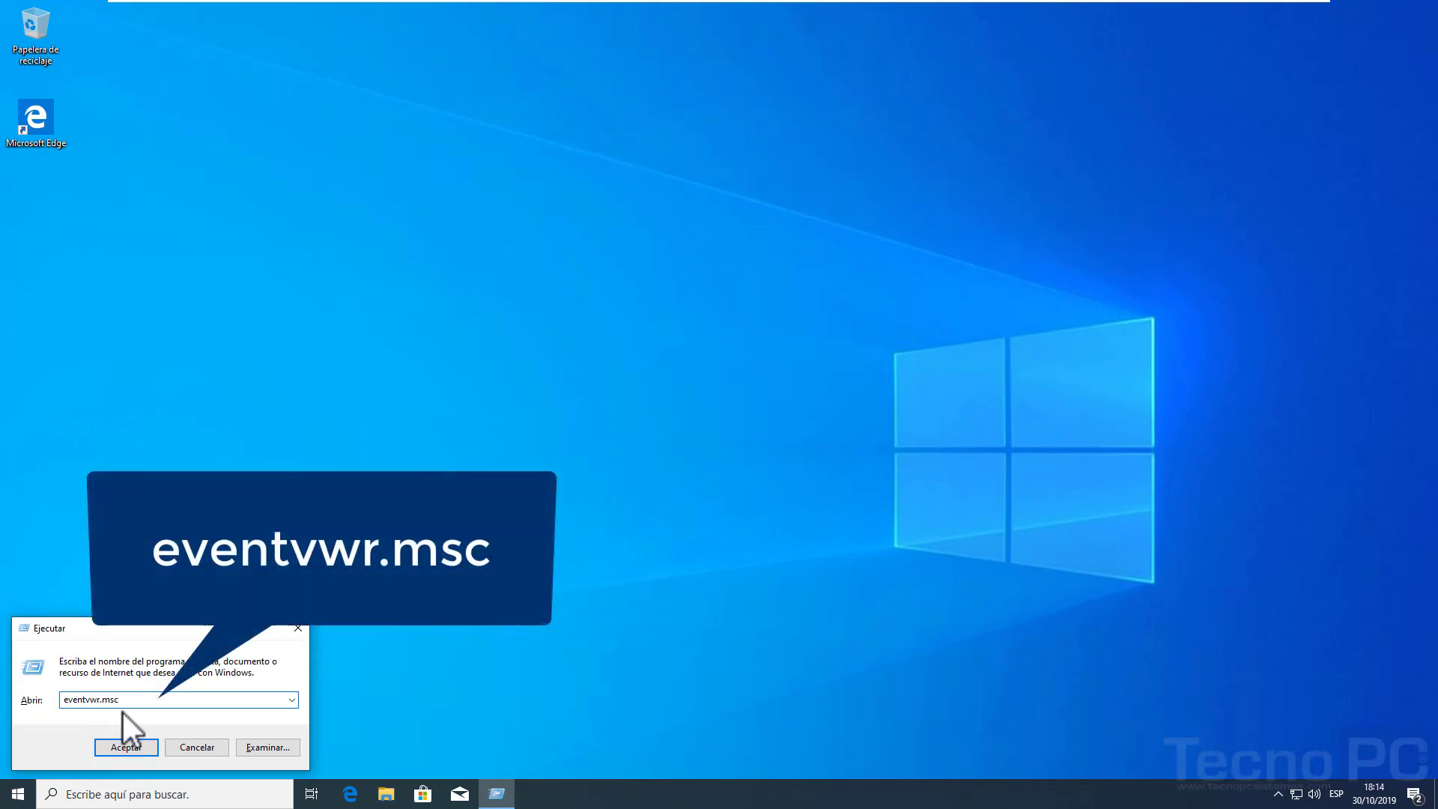
pyautogui.click(138, 749)
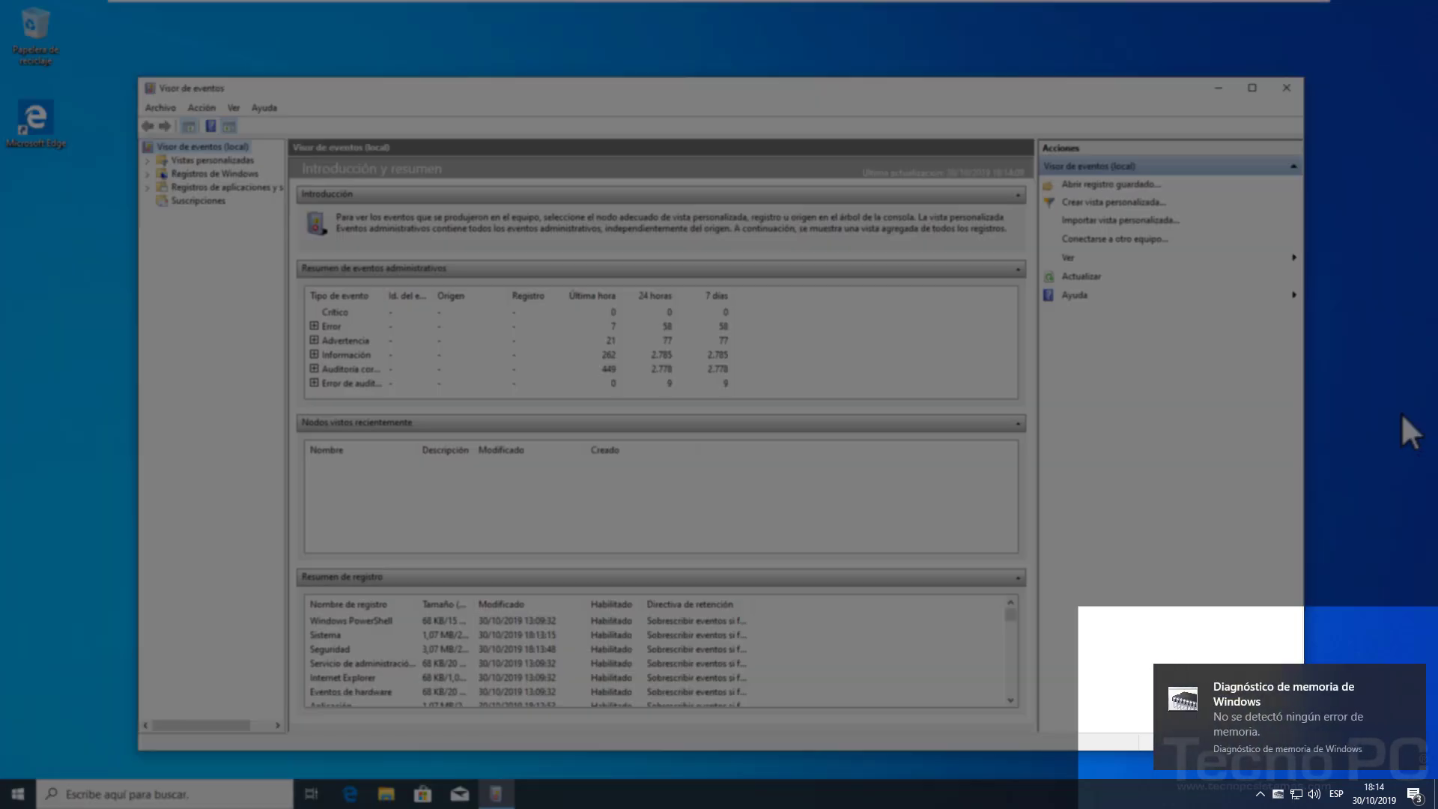
pyautogui.moveTo(1310, 689)
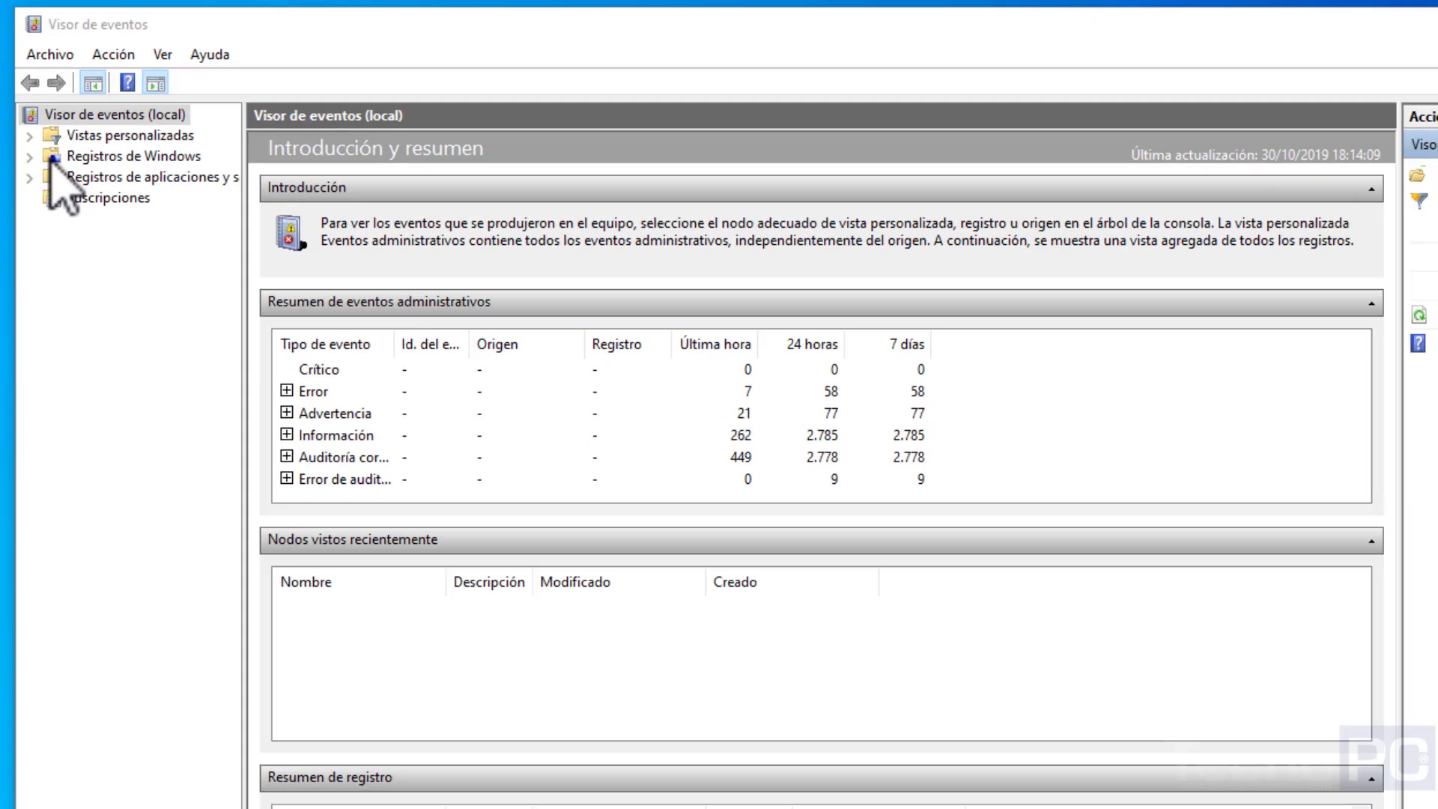
# - Expand Registros de Windows and open the Sistema log
pyautogui.click(191, 174)
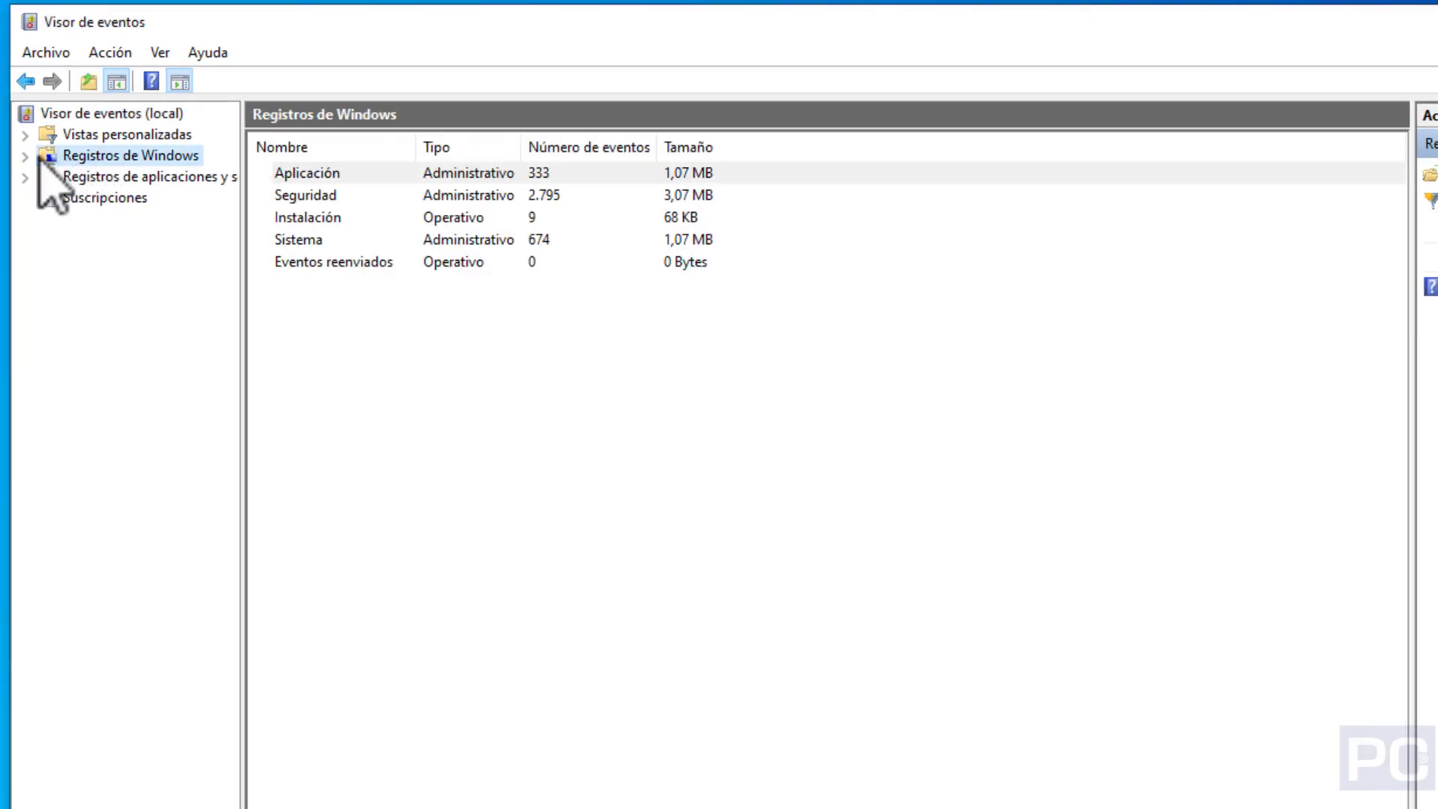
pyautogui.click(25, 155)
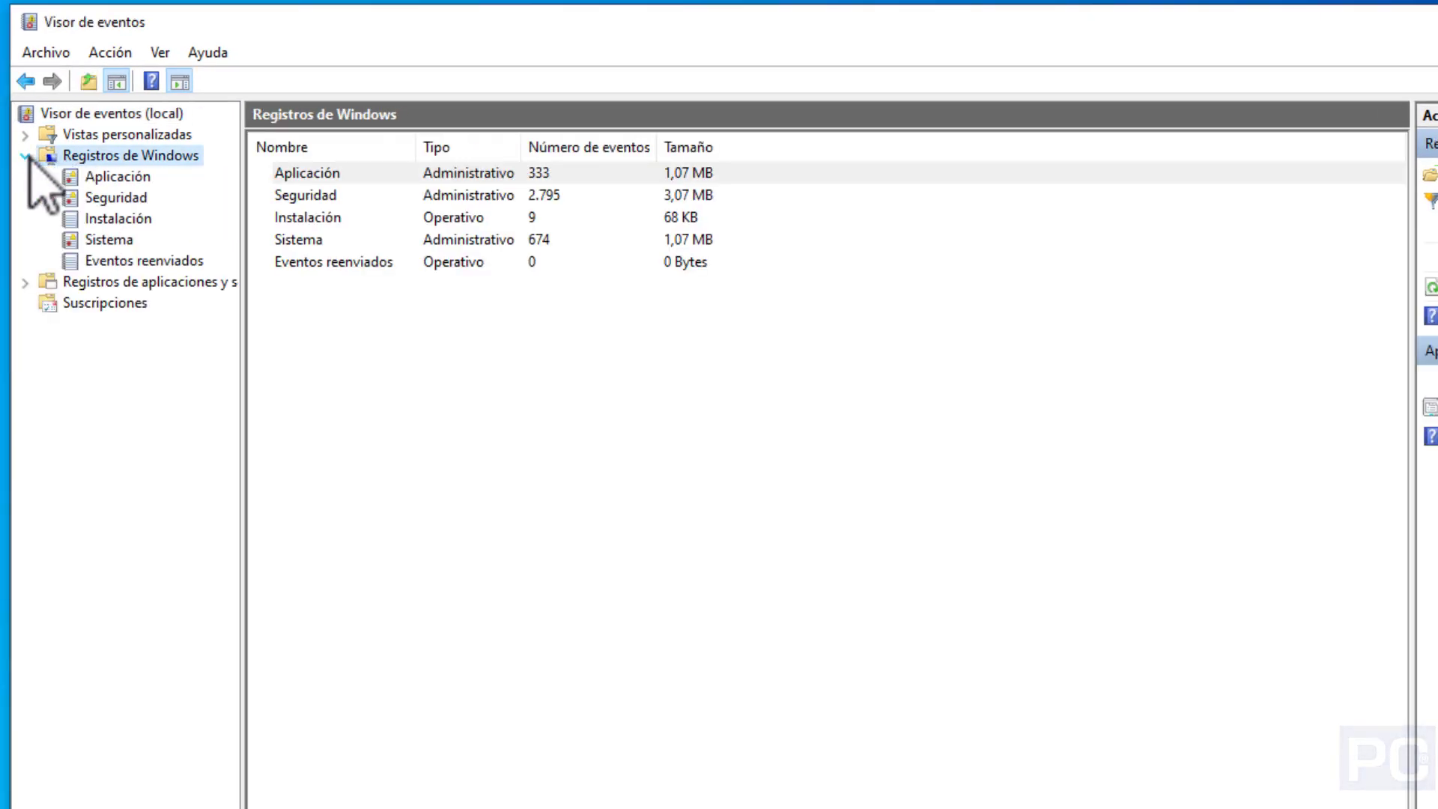
pyautogui.click(114, 238)
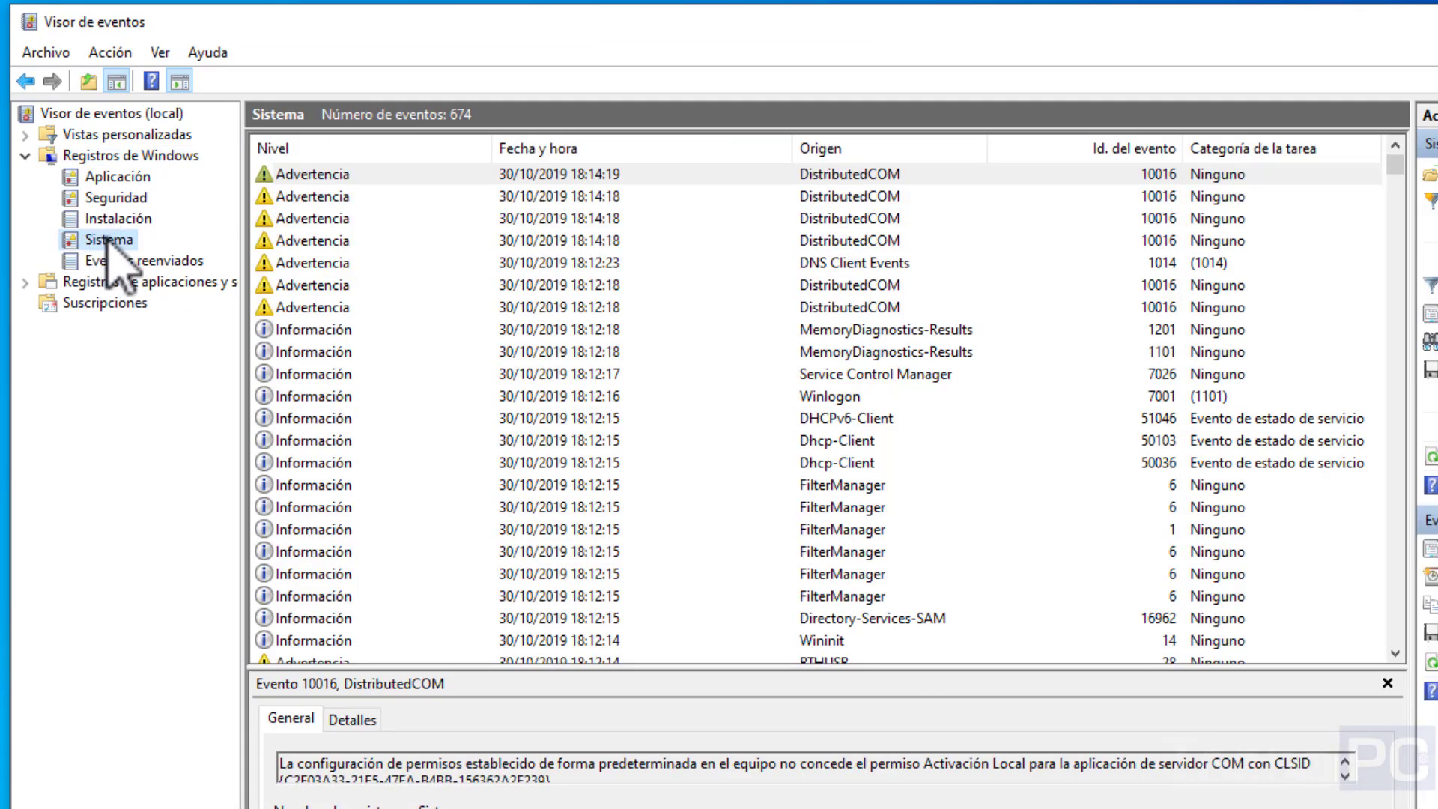
# - Search the Sistema log for the next event matching MemoryDiagnostics-Results, then close the search dialog
pyautogui.rightClick(107, 239)
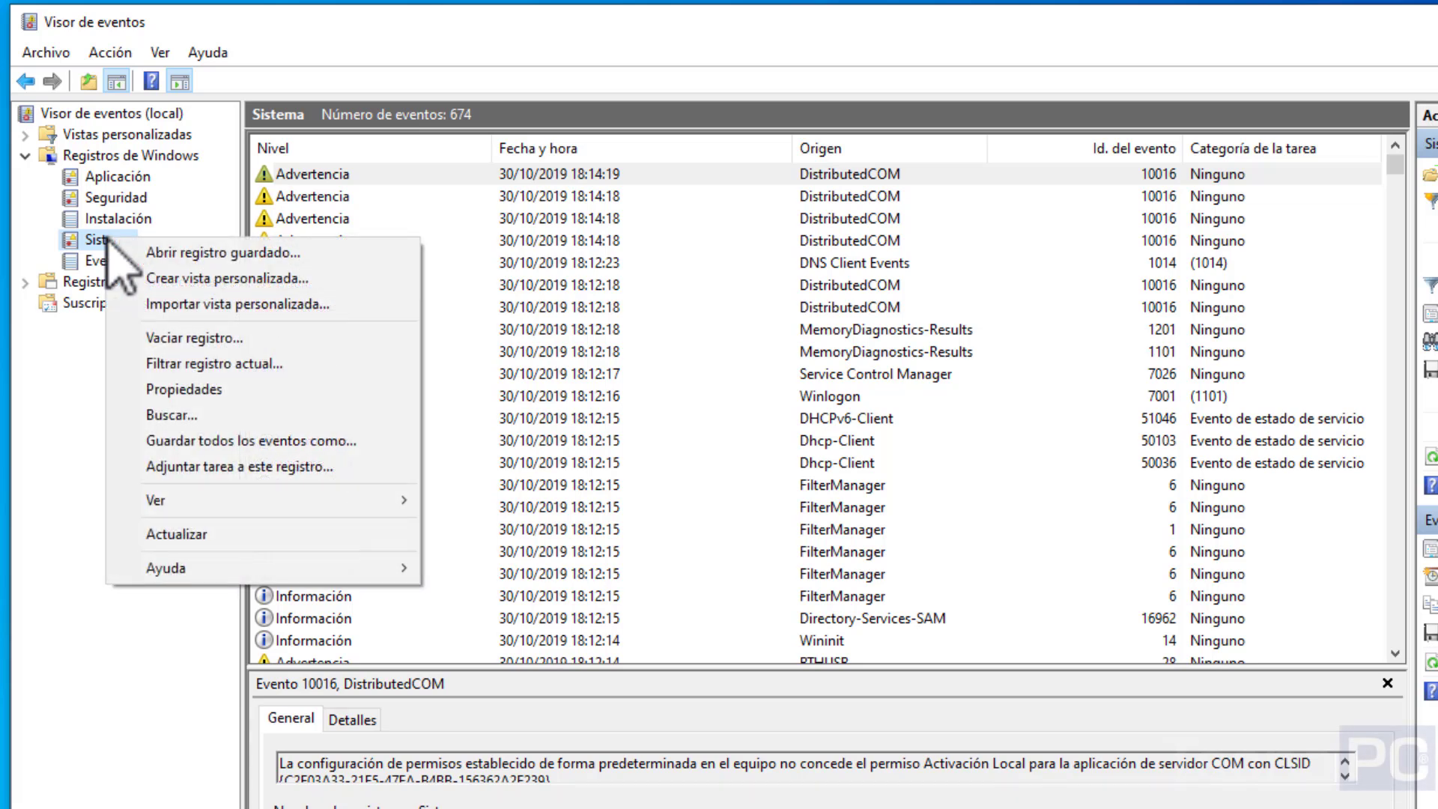
pyautogui.click(85, 240)
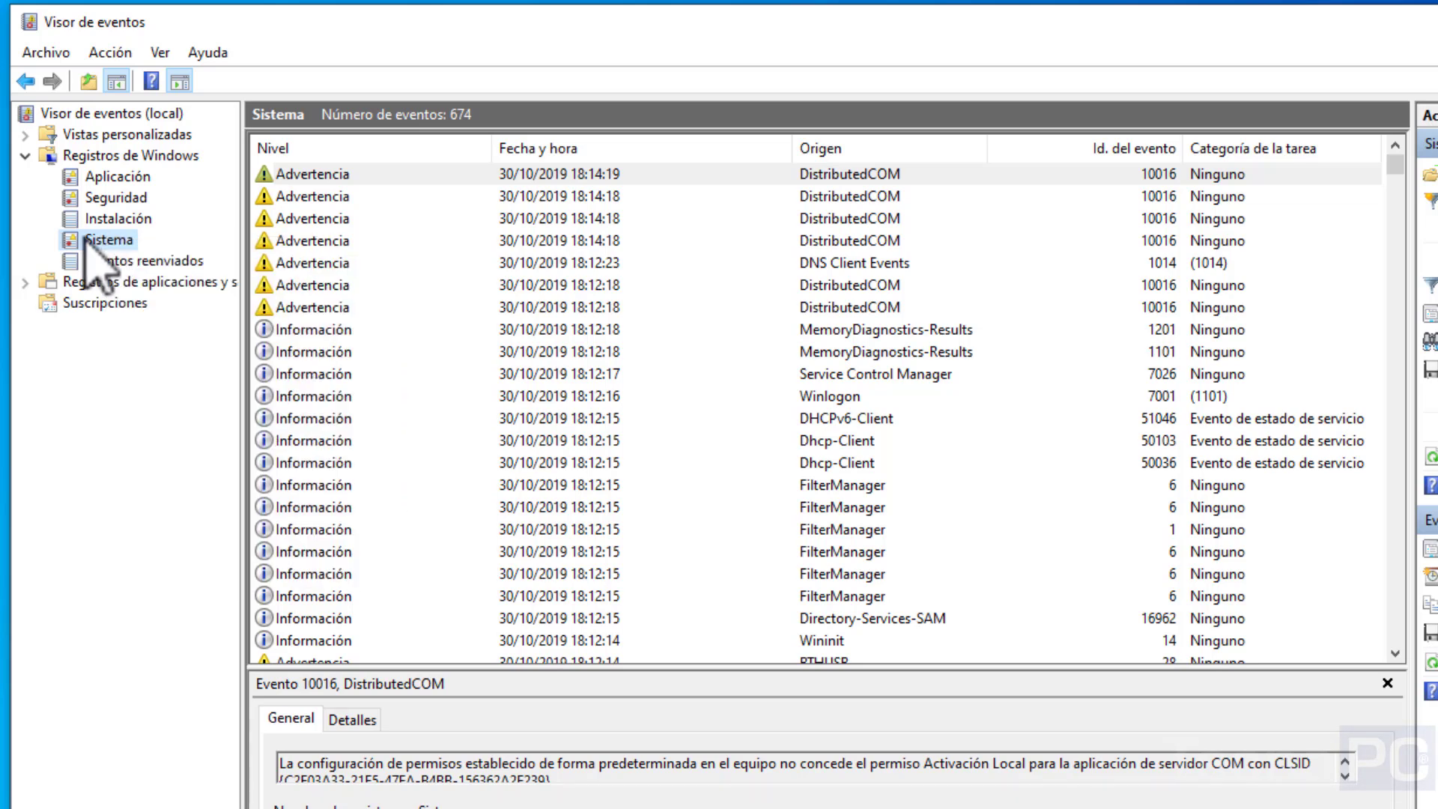
pyautogui.rightClick(132, 240)
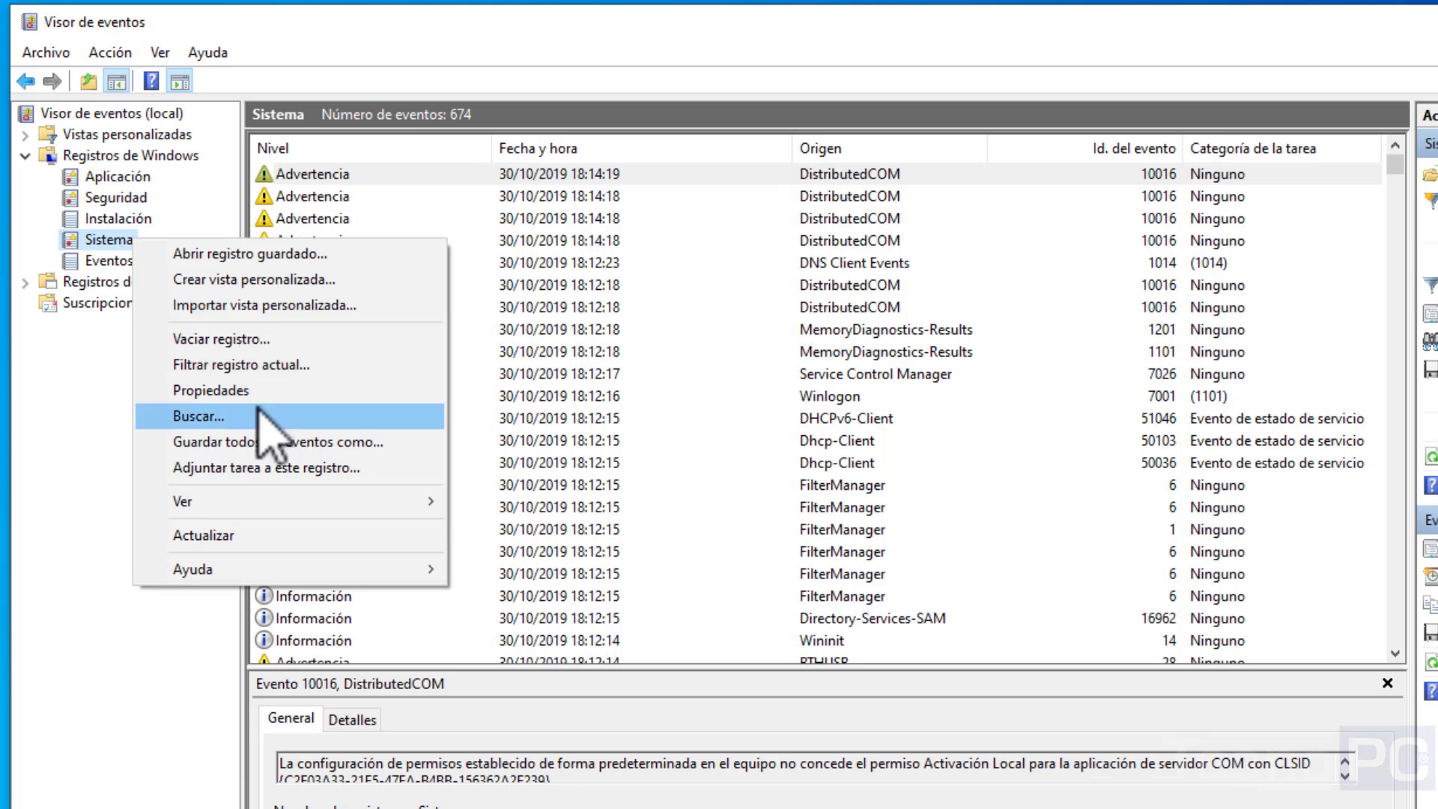
pyautogui.click(431, 450)
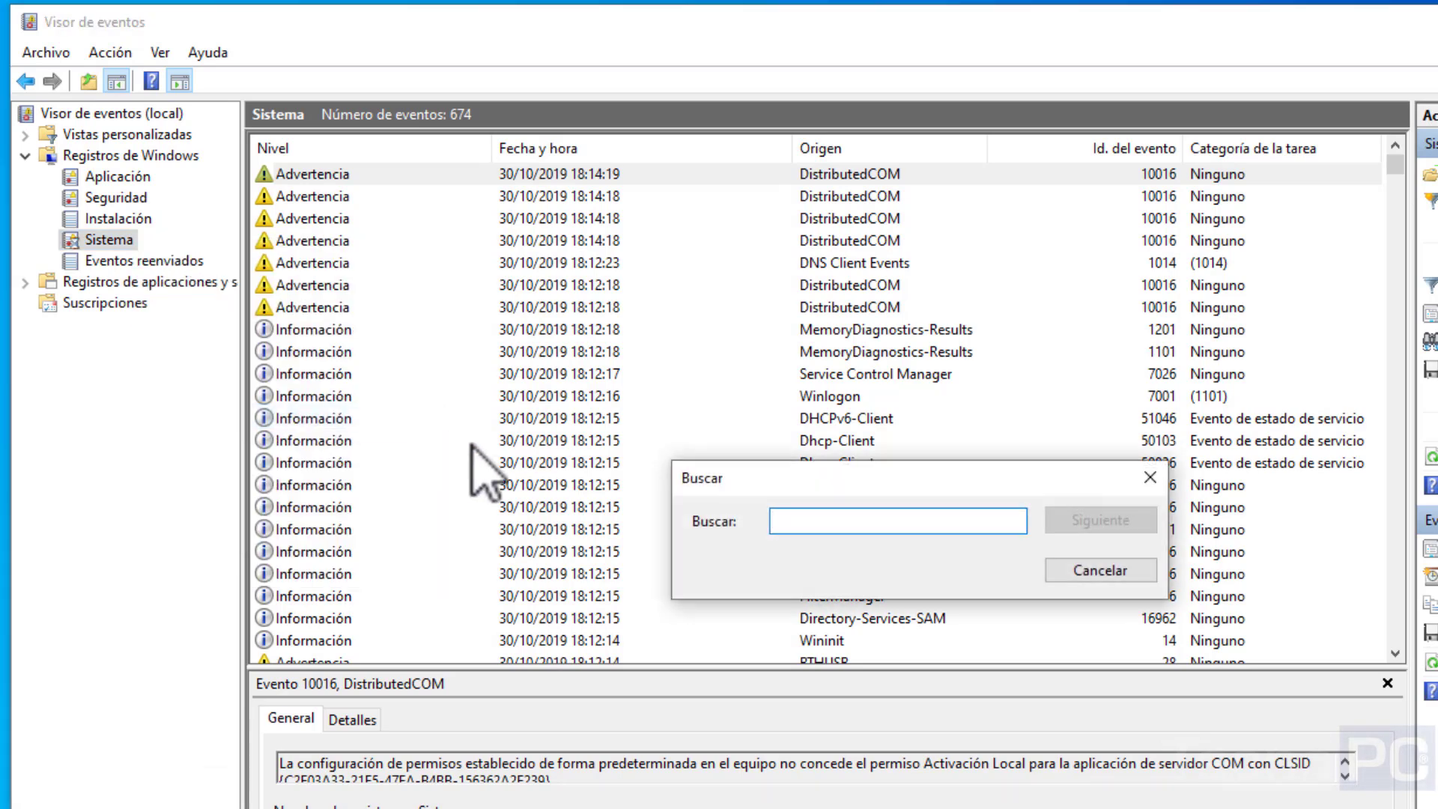
pyautogui.write('MemoryDiagnostics-Results')
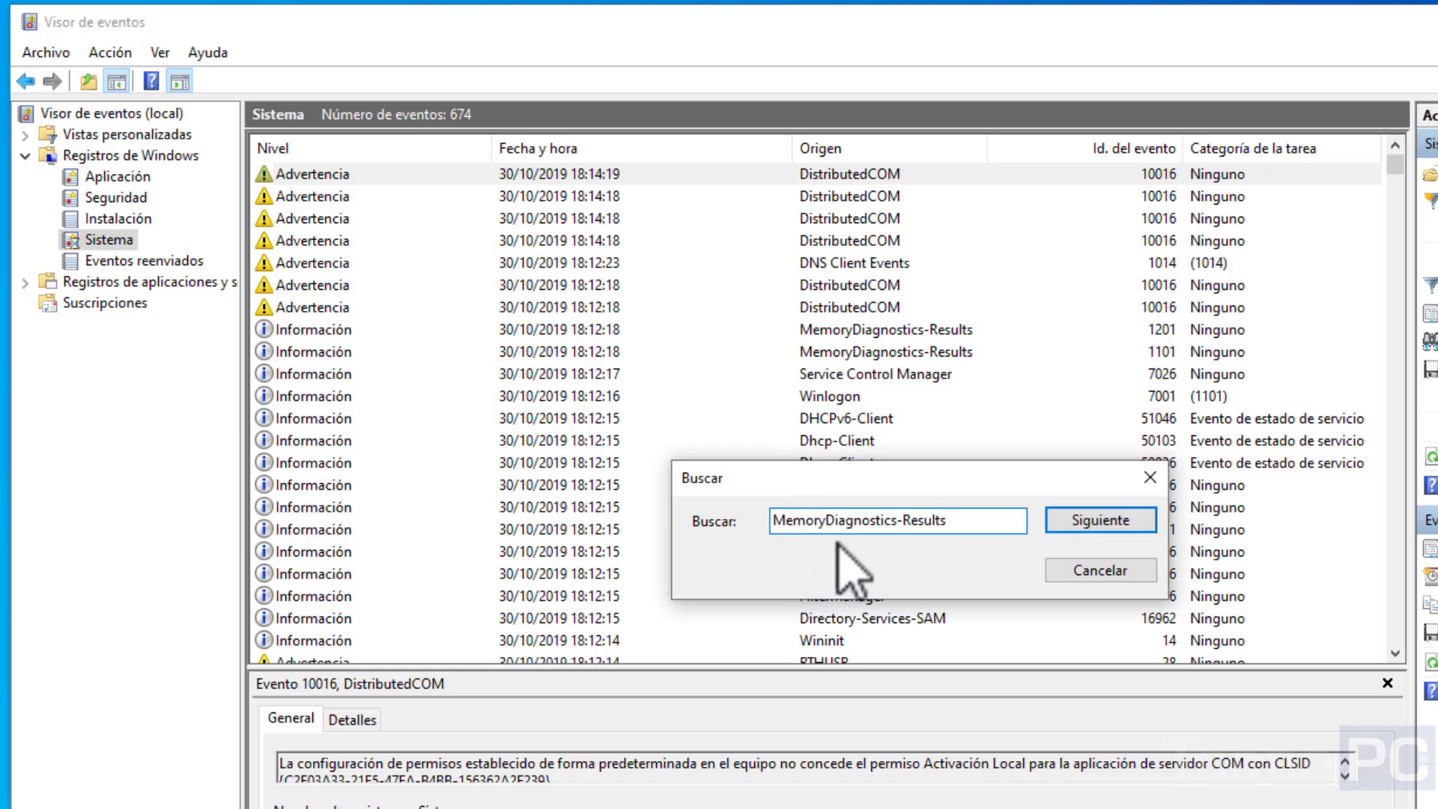
pyautogui.click(1122, 522)
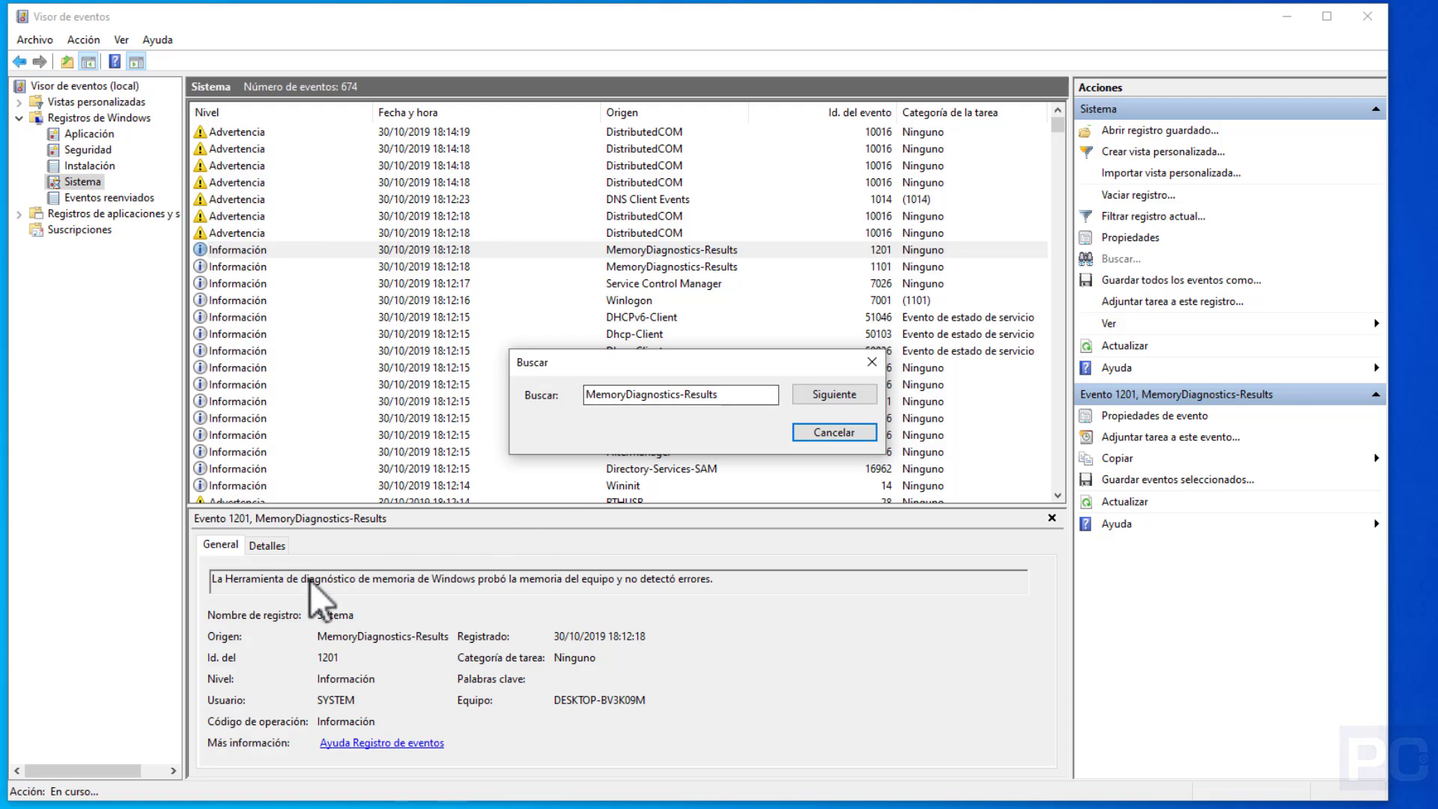
pyautogui.click(873, 362)
# - Enlarge the event preview area and highlight the general description of MemoryDiagnostics-Results event 1201
pyautogui.moveTo(760, 509); pyautogui.dragTo(753, 368)
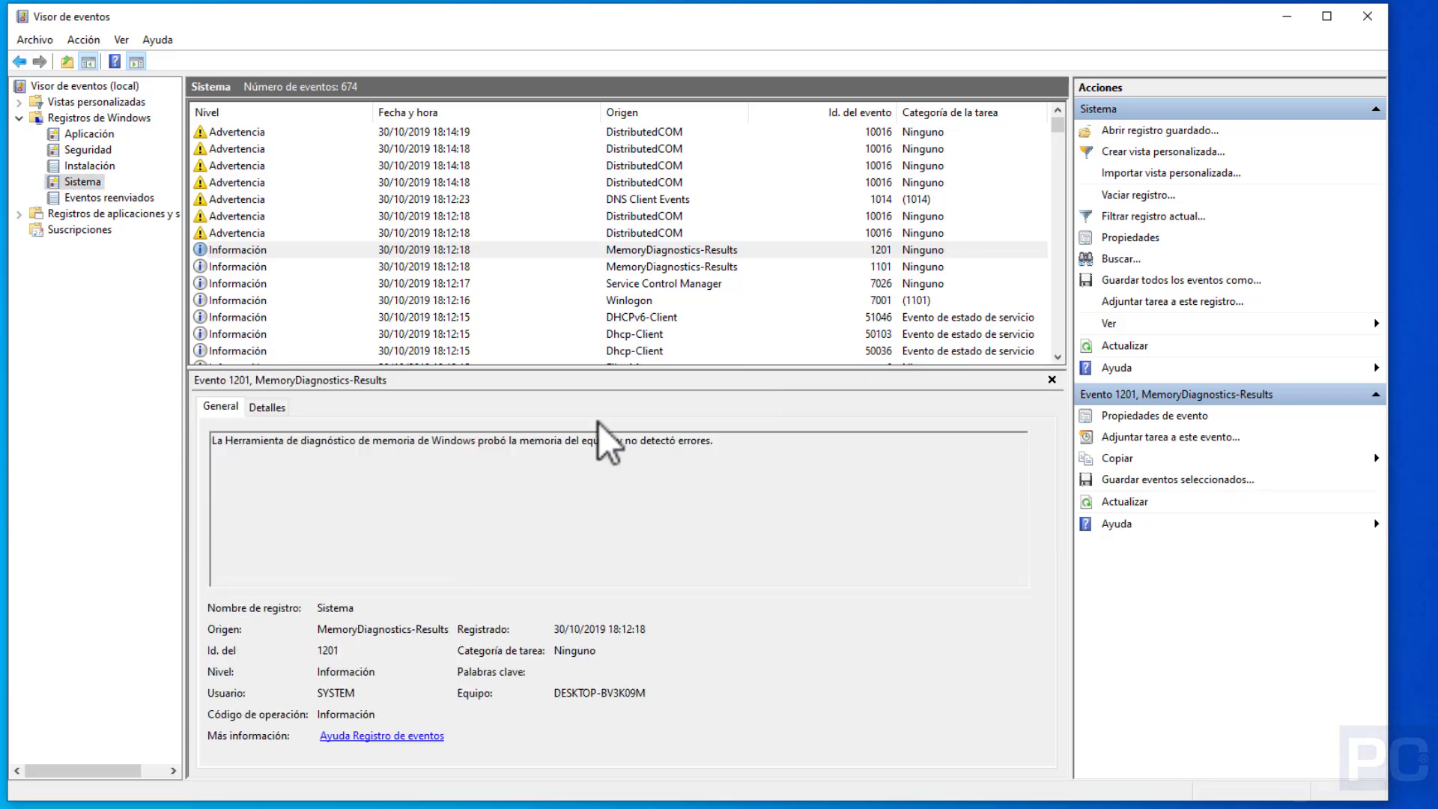
pyautogui.click(251, 251)
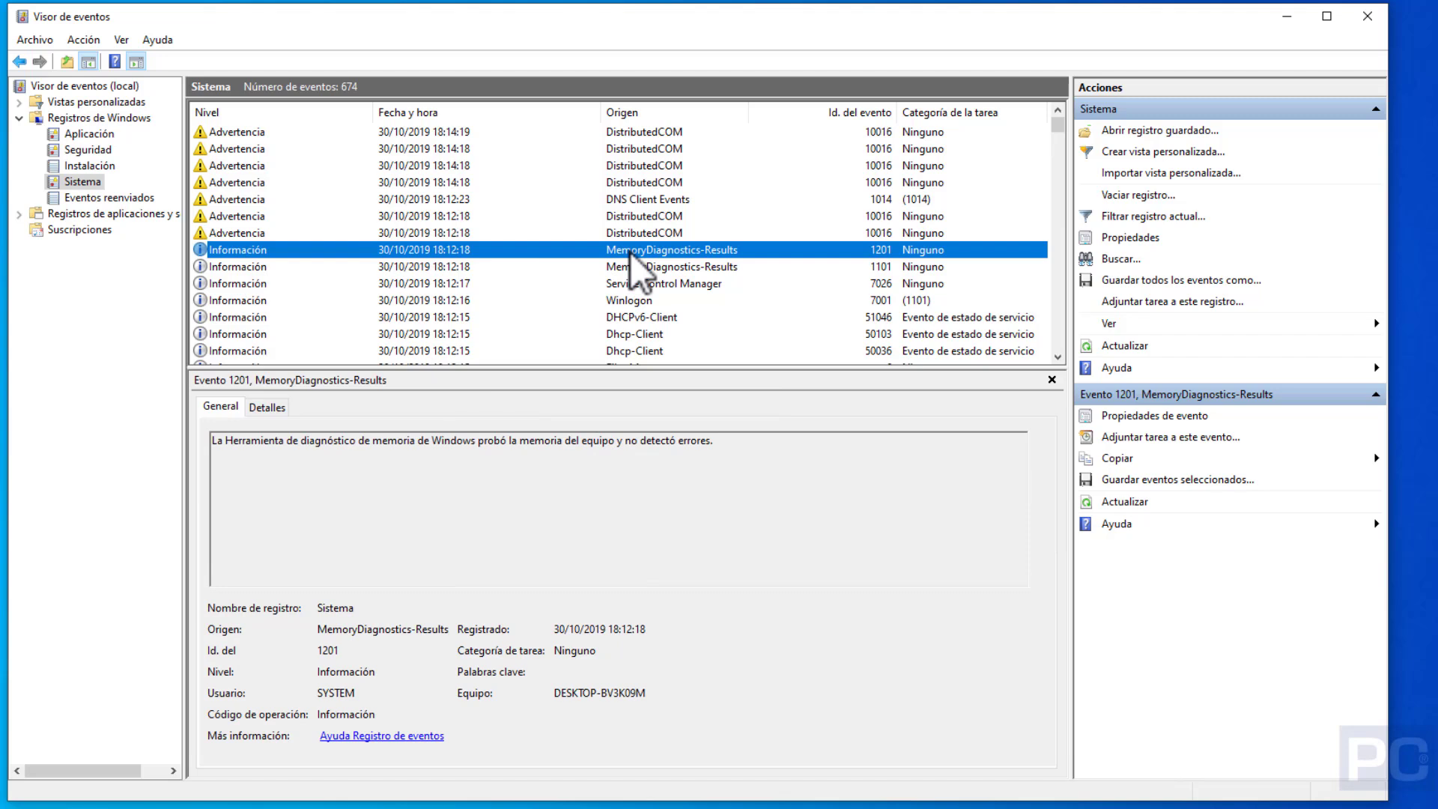
pyautogui.tripleClick(223, 444)
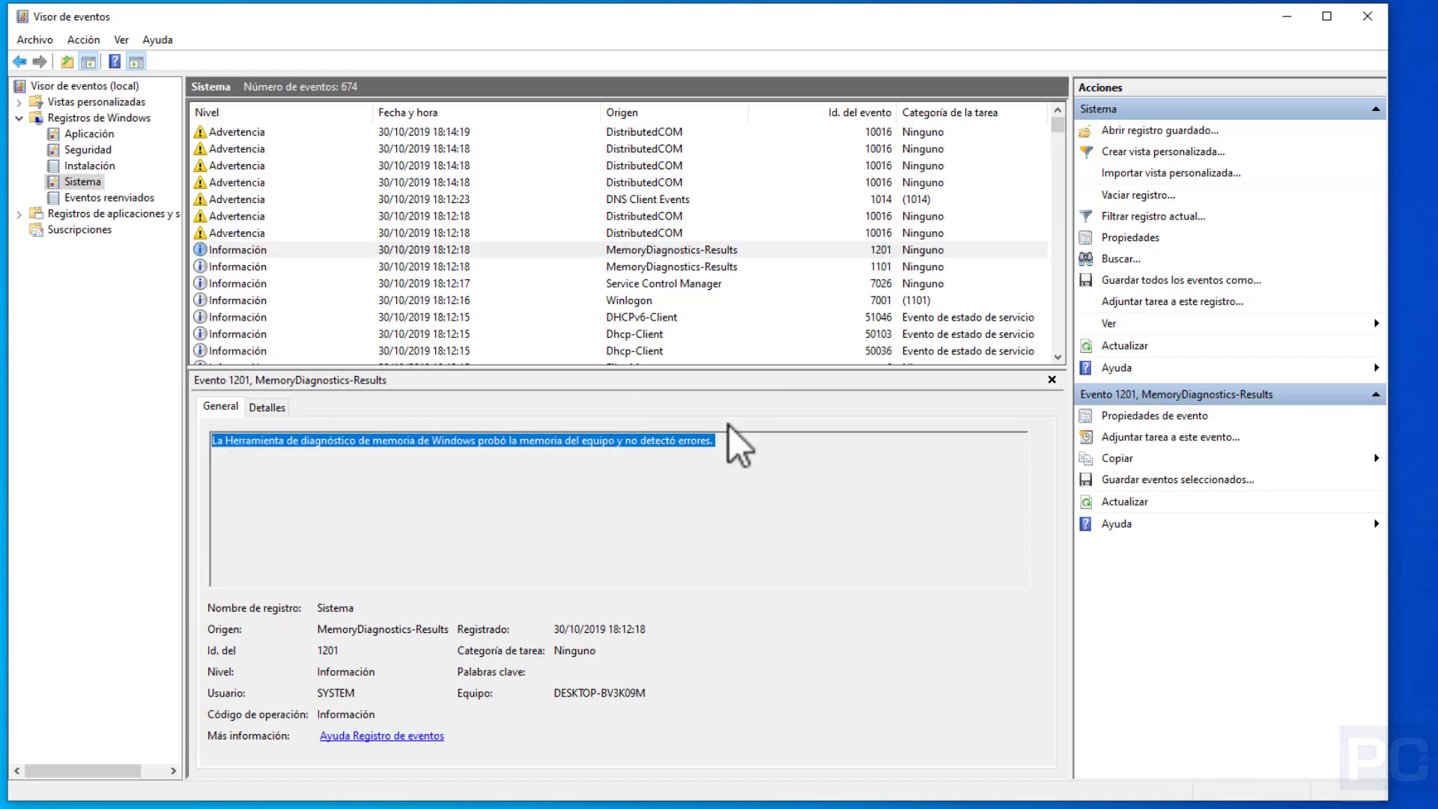
# - Examine MemoryDiagnostics-Results event 1101, highlighting its general description and reading its descriptive details through to the end
pyautogui.click(645, 267)
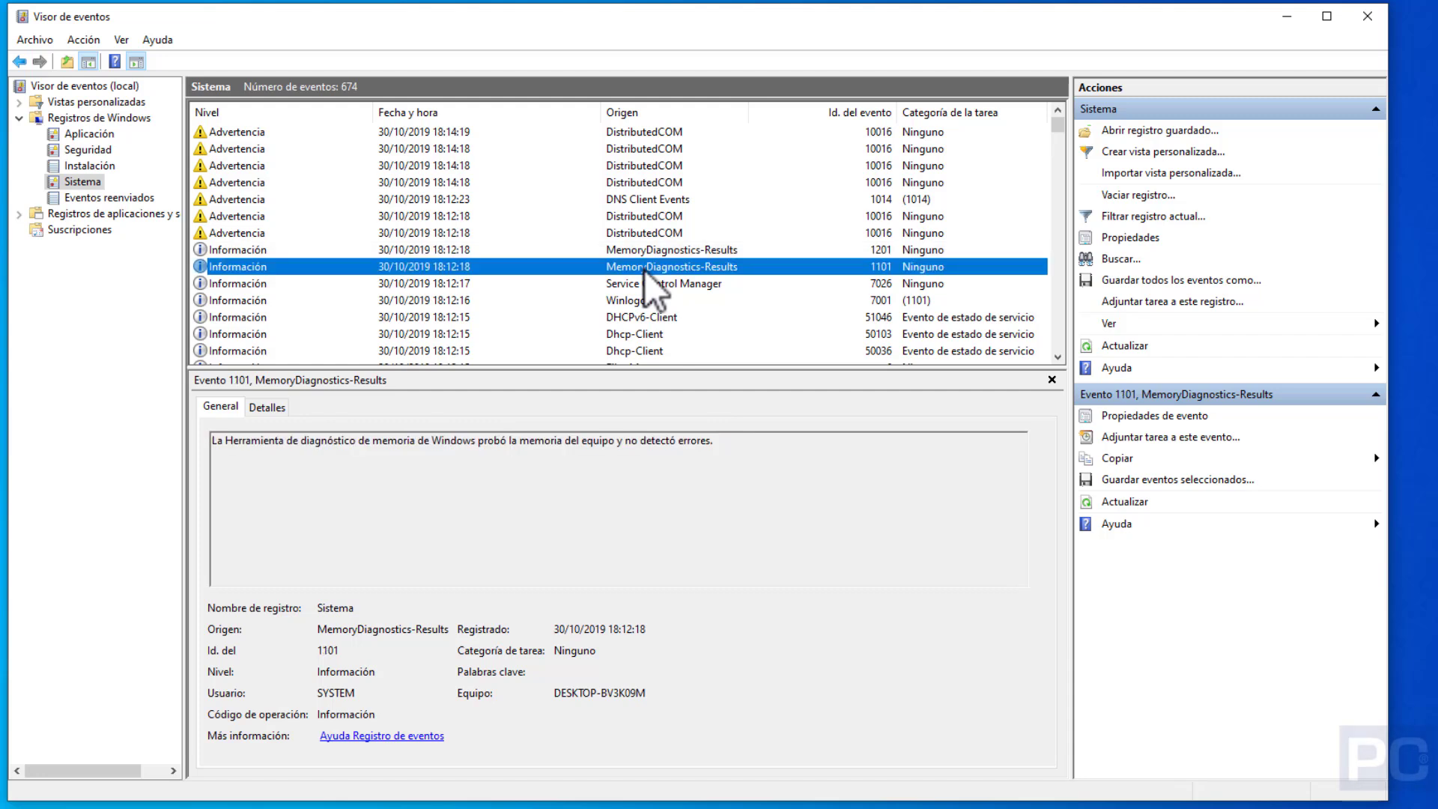
pyautogui.tripleClick(217, 443)
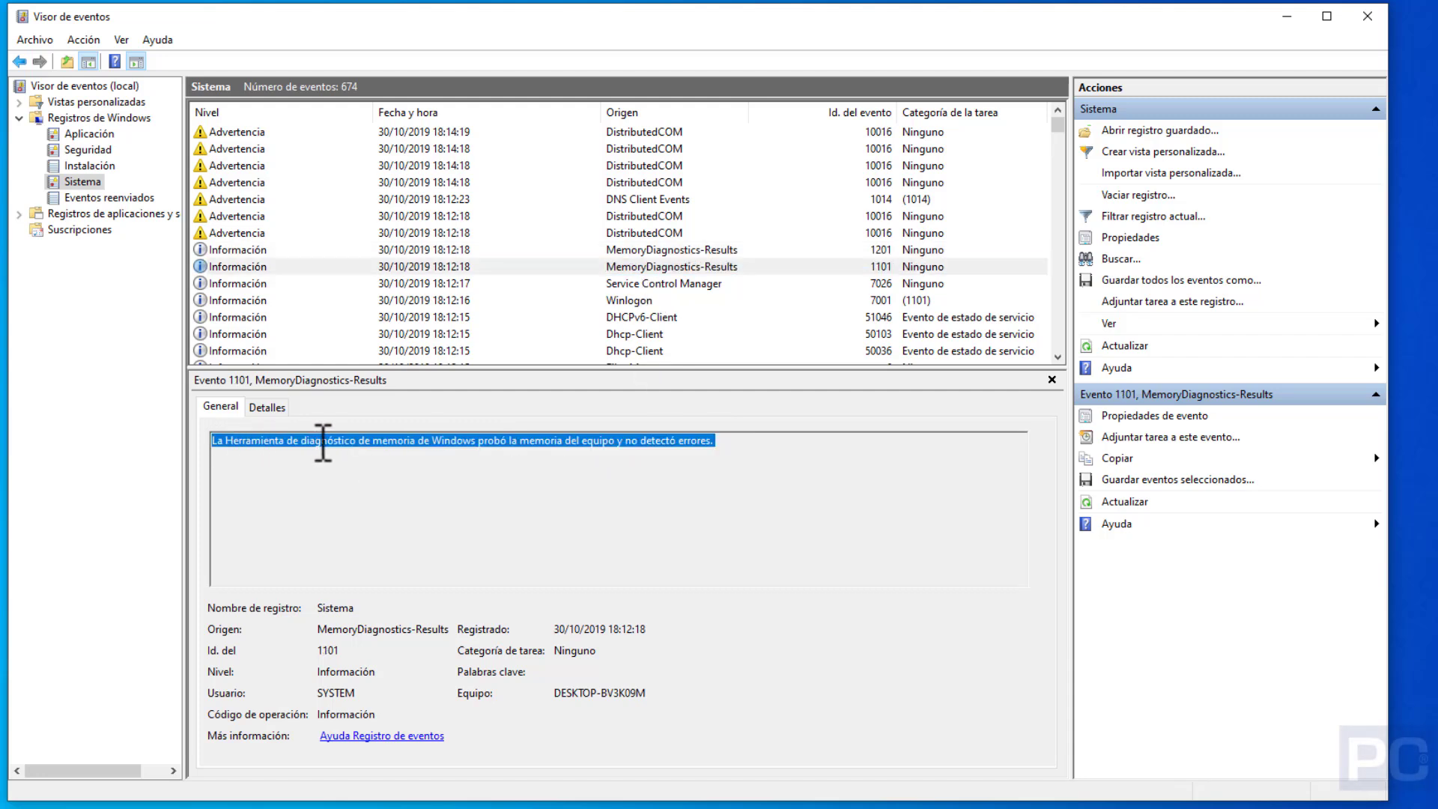
pyautogui.click(268, 407)
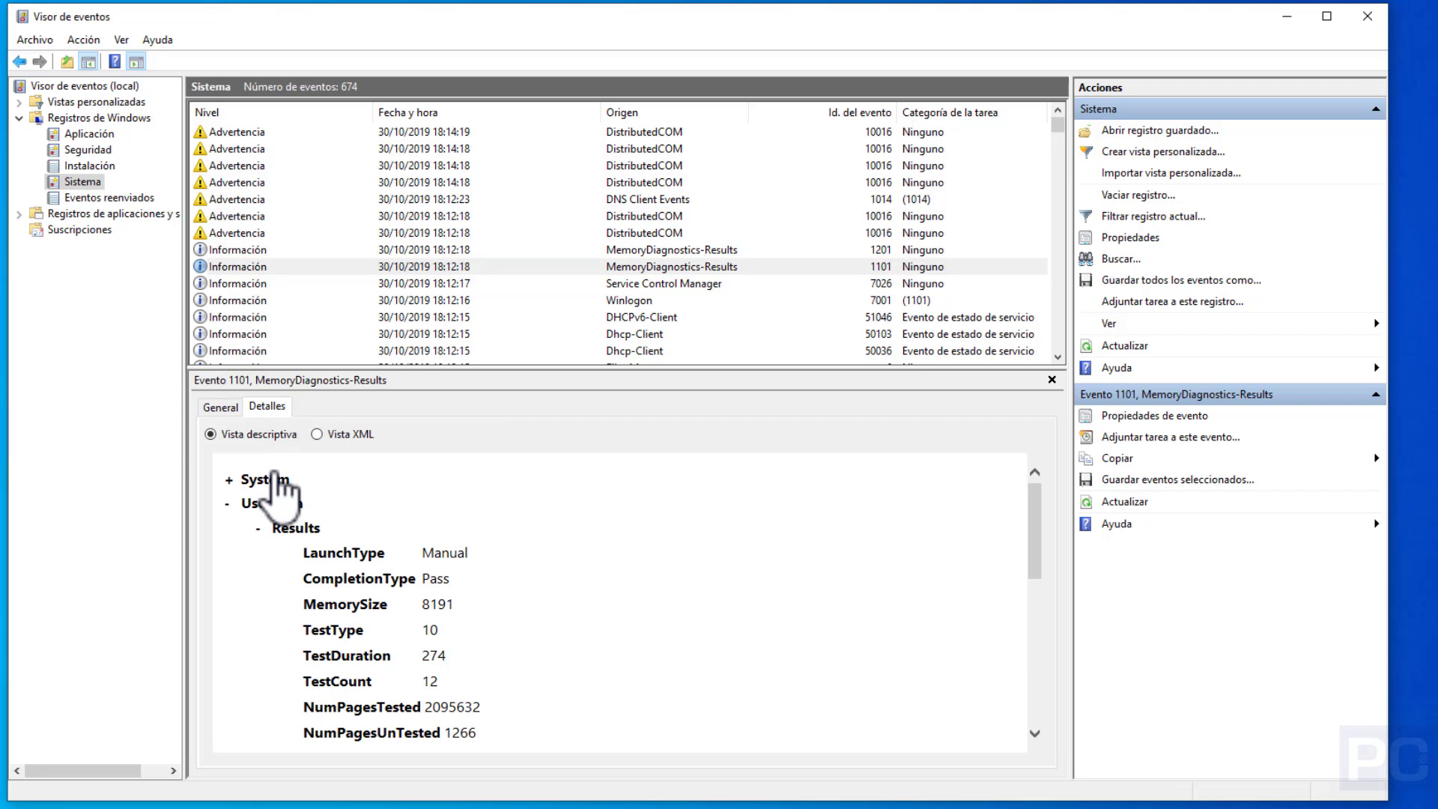
pyautogui.scroll(-5, 466, 546)
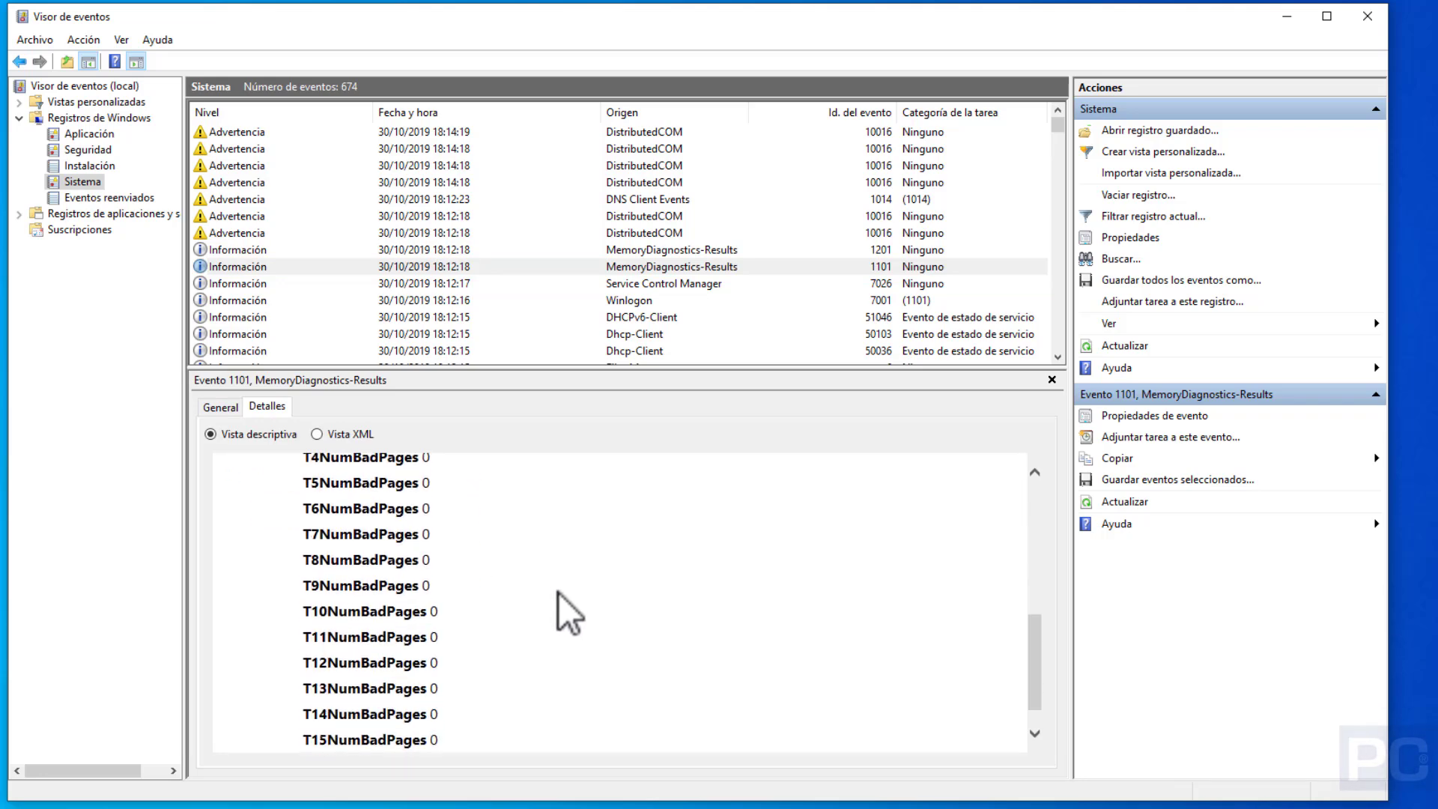
pyautogui.scroll(-1, 555, 589)
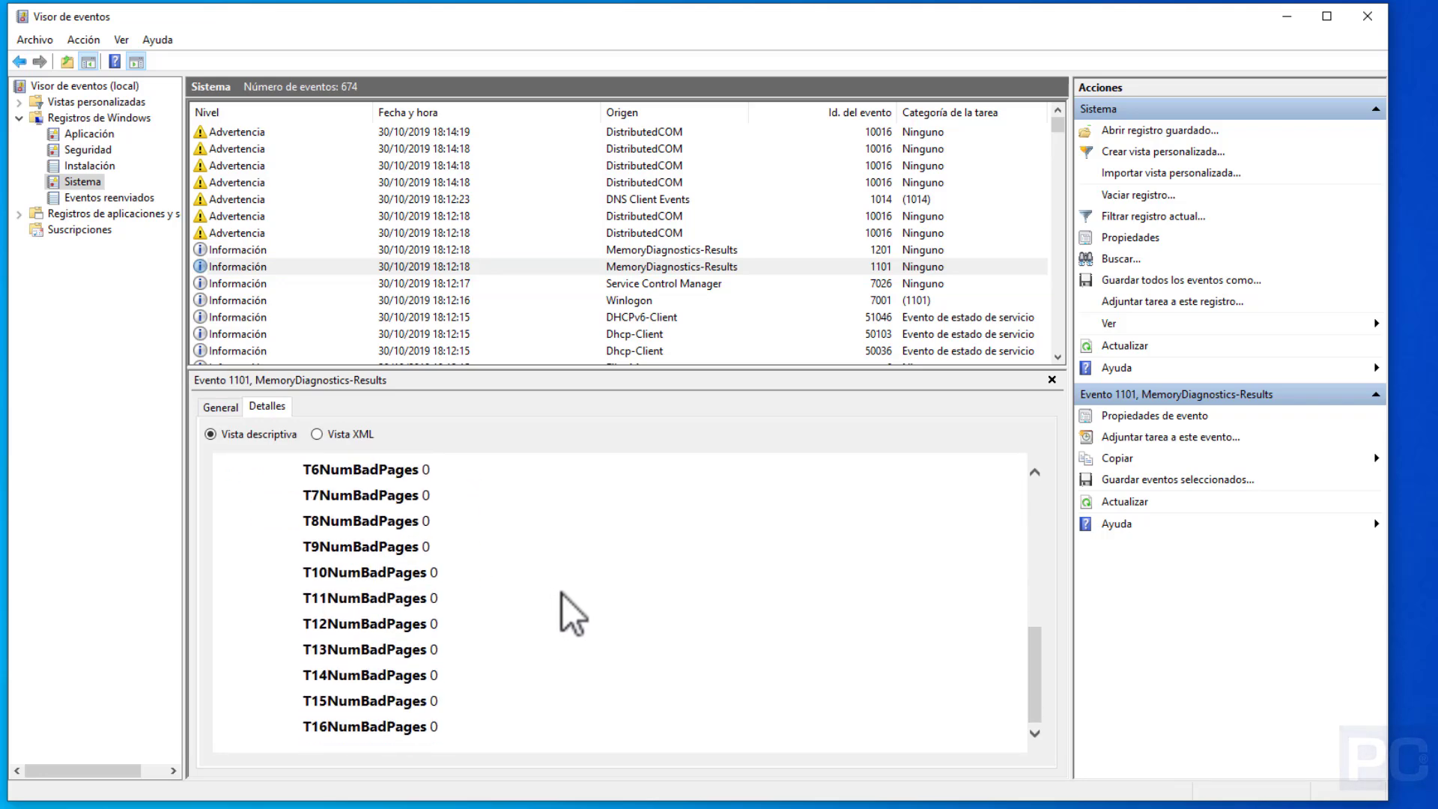
# - Review the details of event 1101 as XML, then return to the descriptive view and the general information
pyautogui.click(318, 434)
pyautogui.scroll(-6, 464, 569)
pyautogui.click(251, 434)
pyautogui.click(220, 406)
# - Examine the details of MemoryDiagnostics-Results event 1201, expanding its System data and highlighting the CompletionType result
pyautogui.click(689, 249)
pyautogui.click(267, 407)
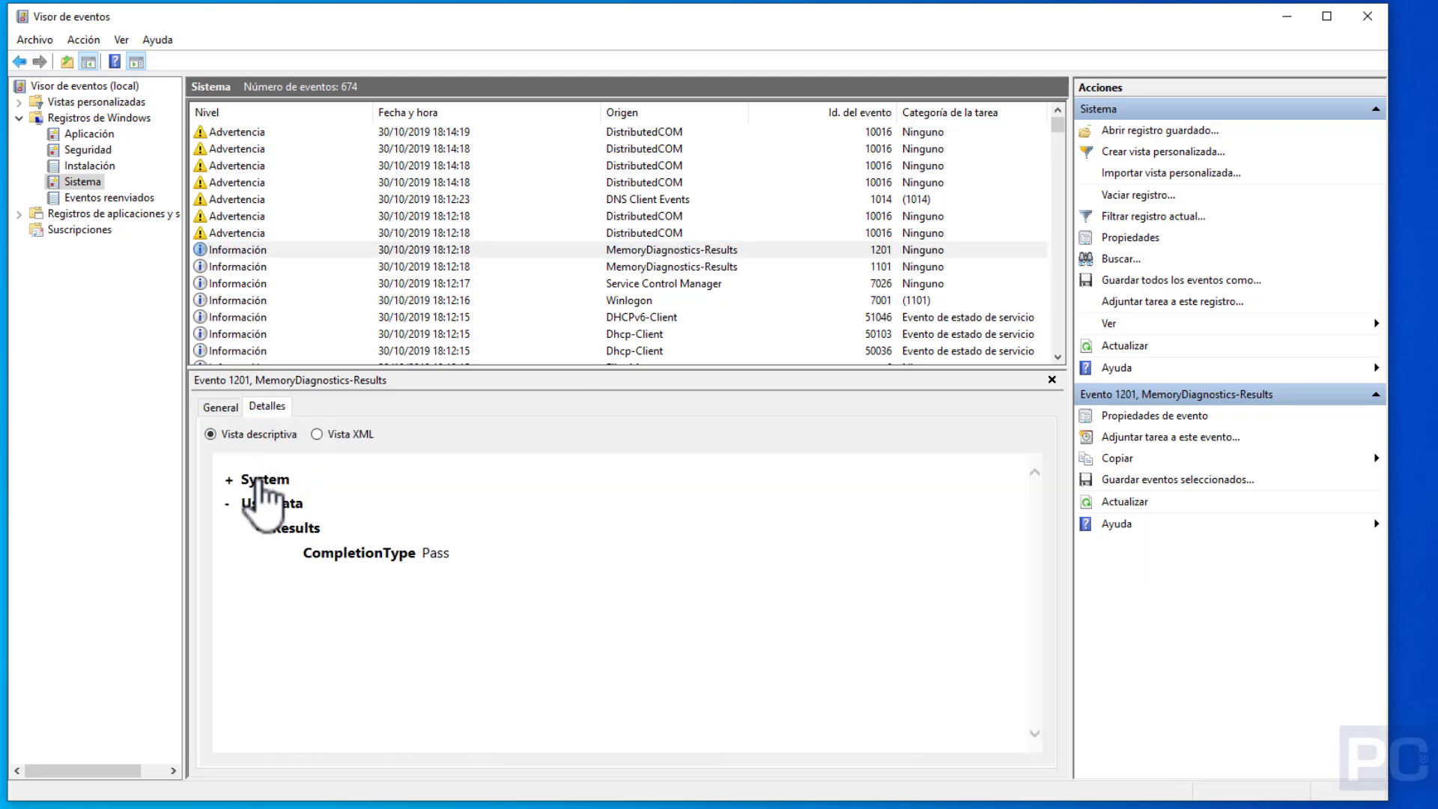
pyautogui.click(259, 479)
pyautogui.scroll(-1, 502, 524)
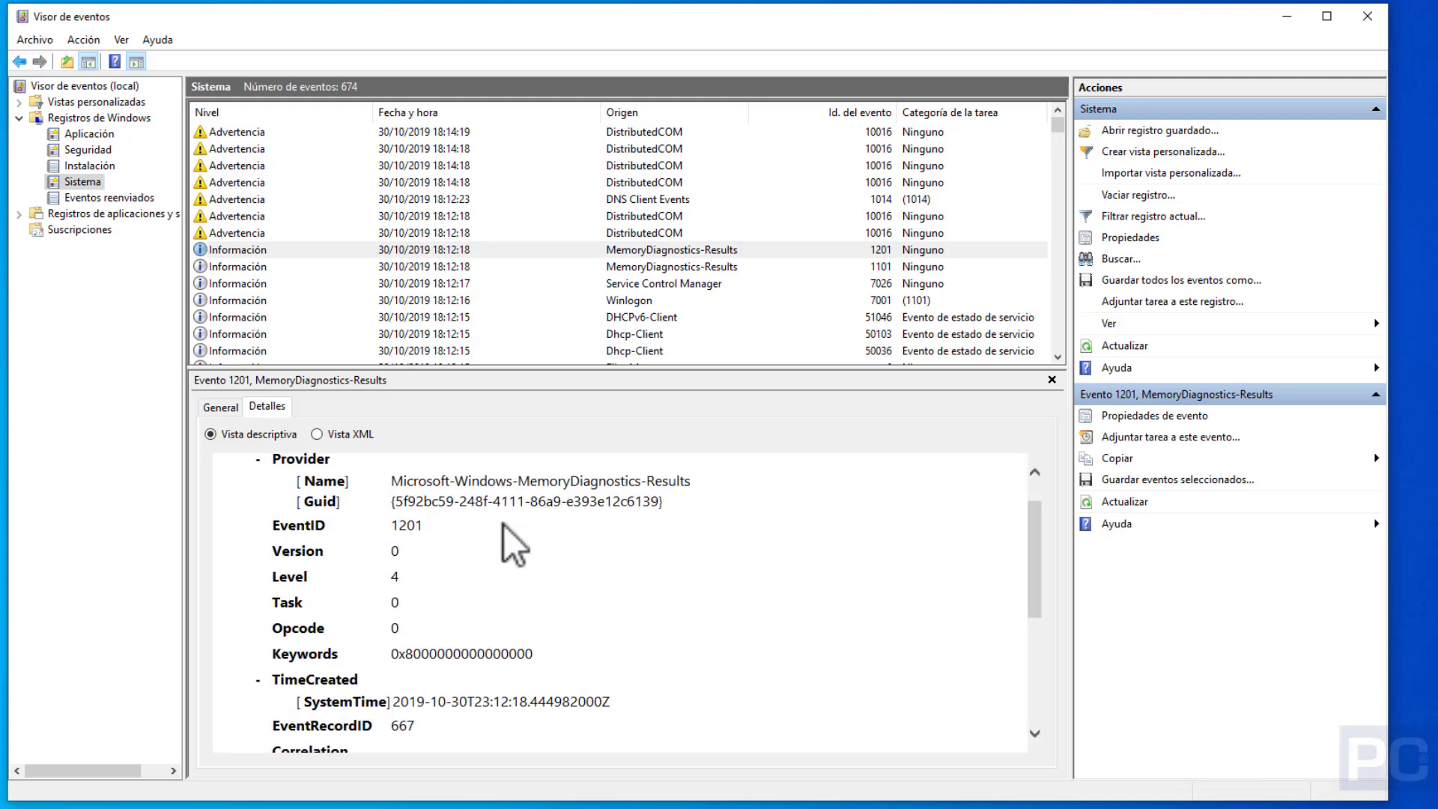
pyautogui.scroll(-2, 513, 534)
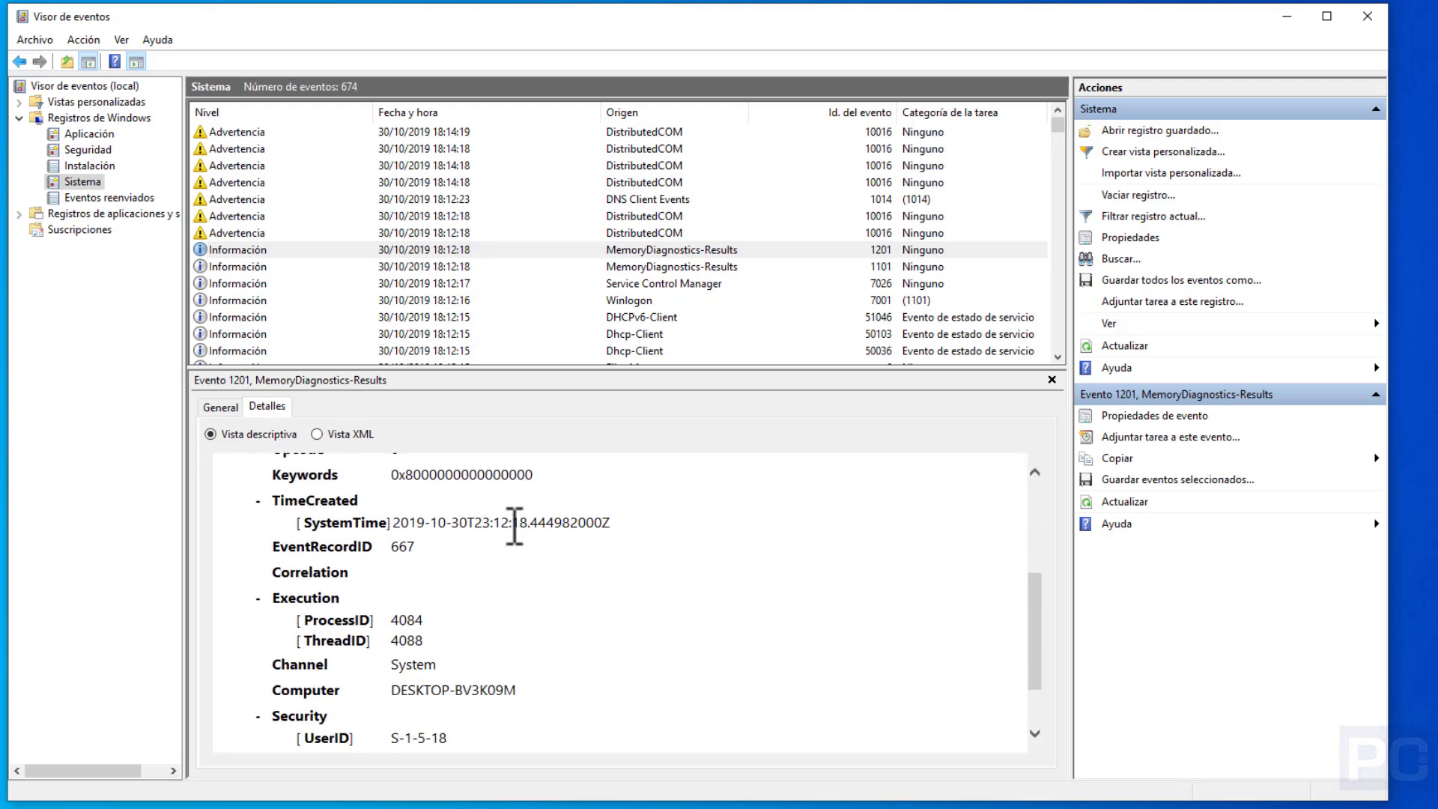
pyautogui.scroll(-1, 517, 539)
pyautogui.scroll(-1, 510, 528)
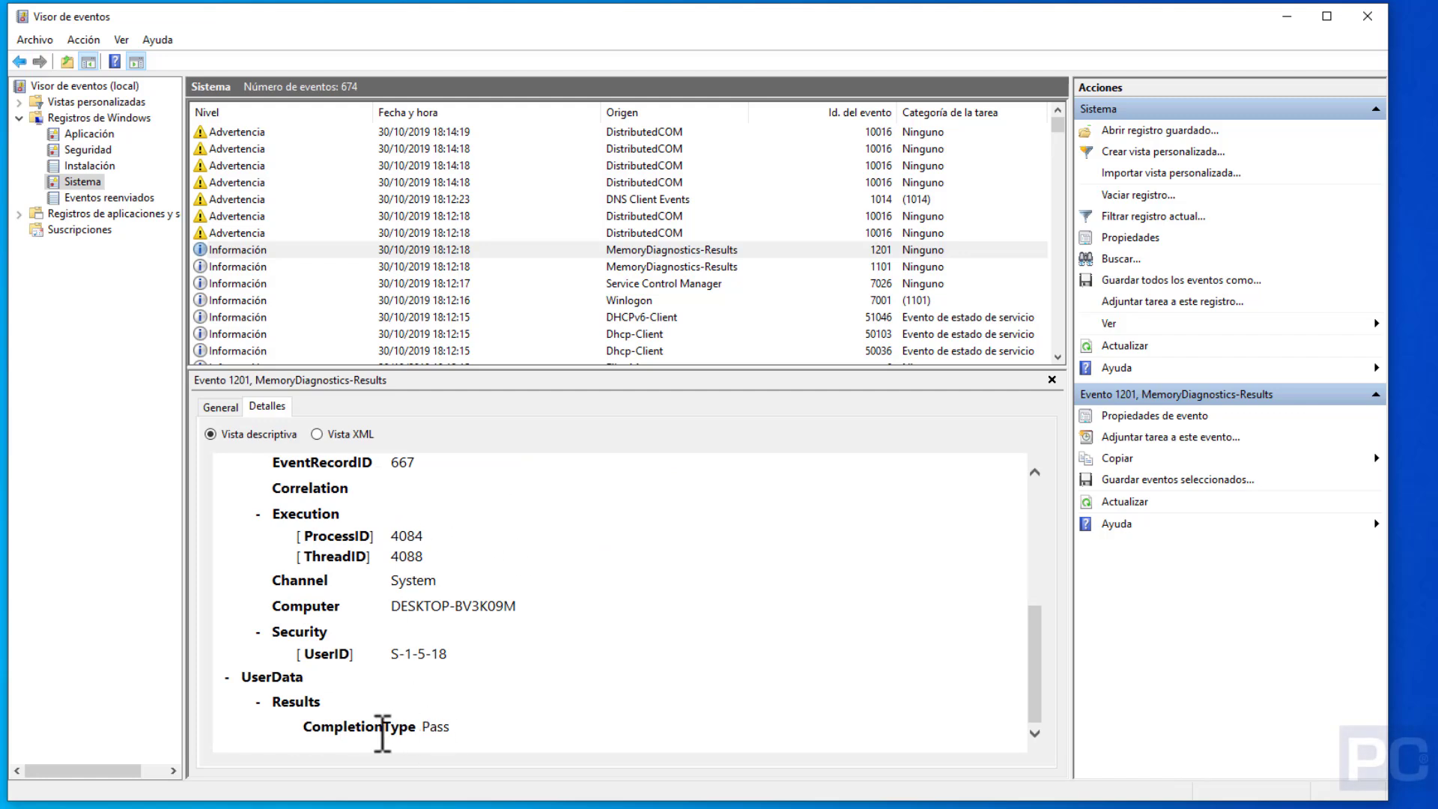
pyautogui.doubleClick(438, 726)
pyautogui.keyDown('shift'); pyautogui.click(354, 730); pyautogui.keyUp('shift')
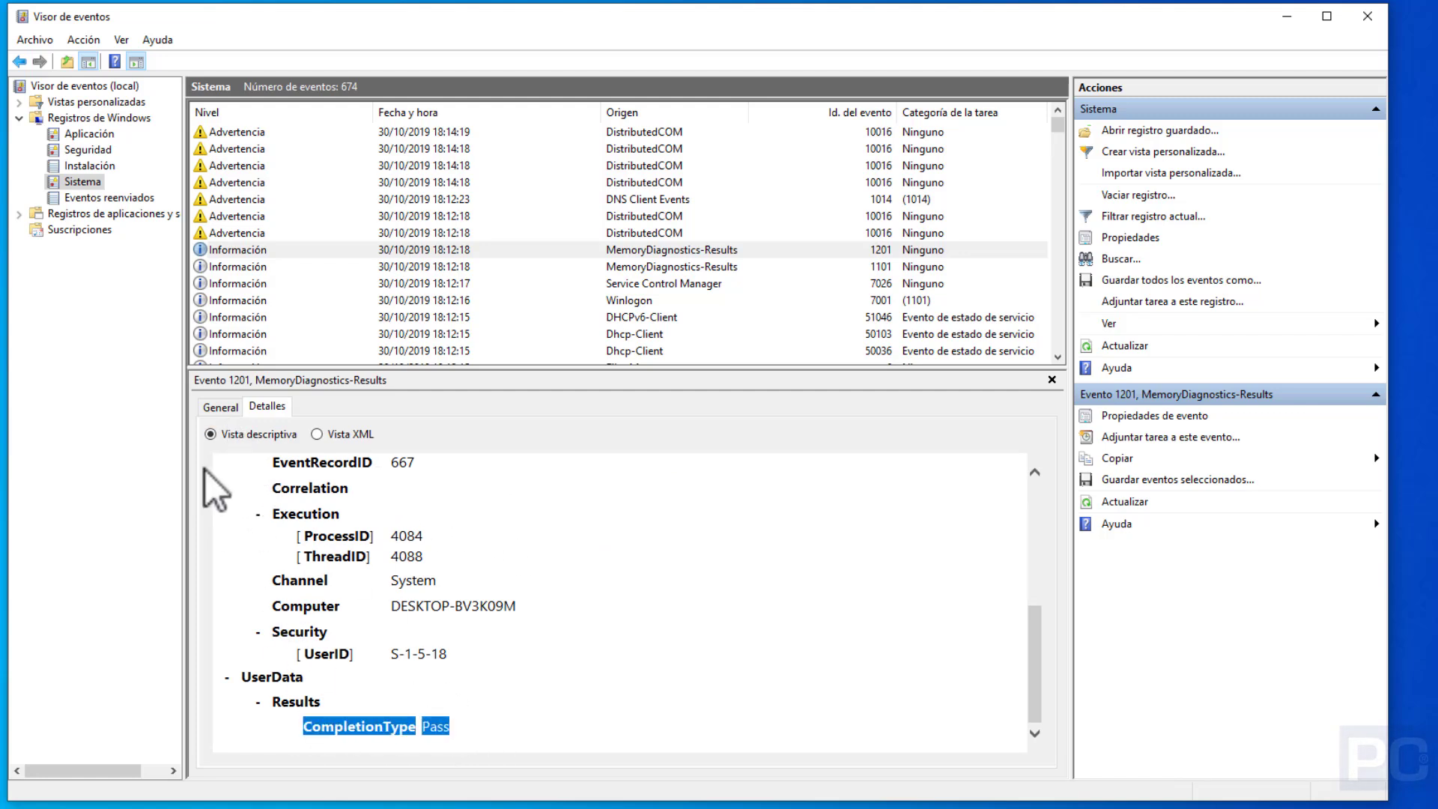
# - Highlight the general description of event 1201 and compare it with that of event 1101
pyautogui.click(218, 412)
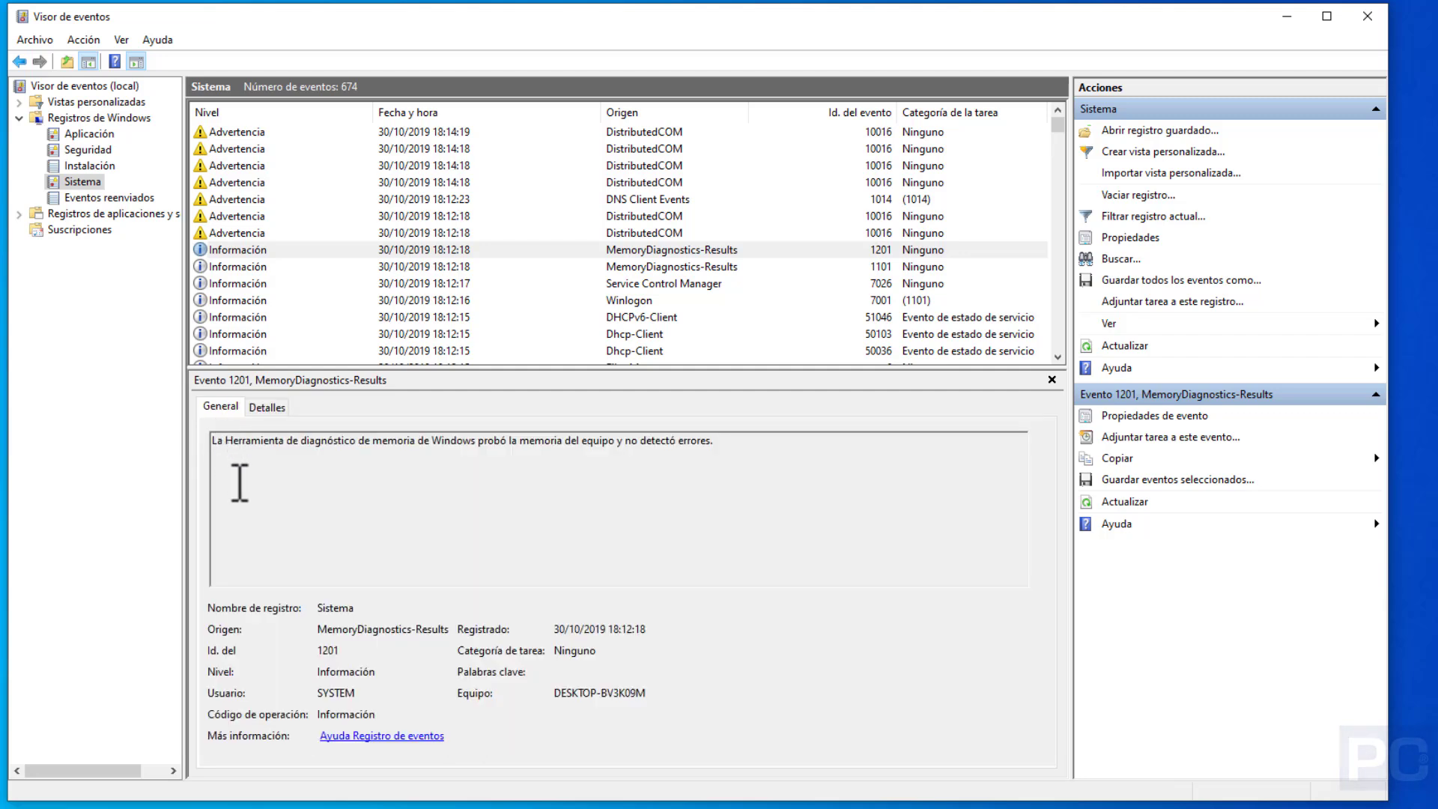
pyautogui.moveTo(218, 441); pyautogui.dragTo(783, 449)
pyautogui.click(783, 449)
pyautogui.click(656, 268)
pyautogui.click(656, 250)
pyautogui.click(653, 268)
# - Sort the Sistema events by Origen and select MemoryDiagnostics-Results event 1201 in the sorted list
pyautogui.click(635, 117)
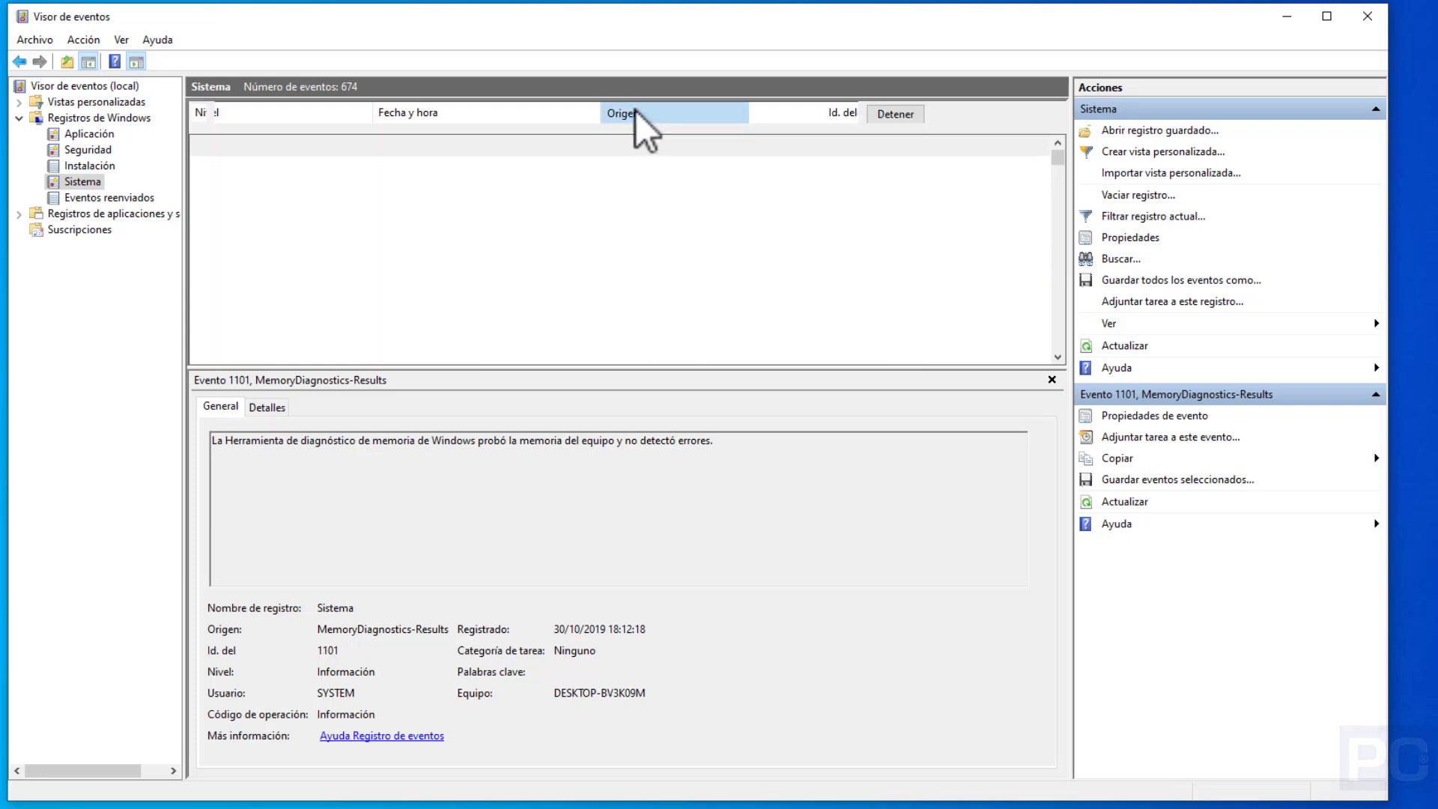
pyautogui.scroll(-2, 659, 290)
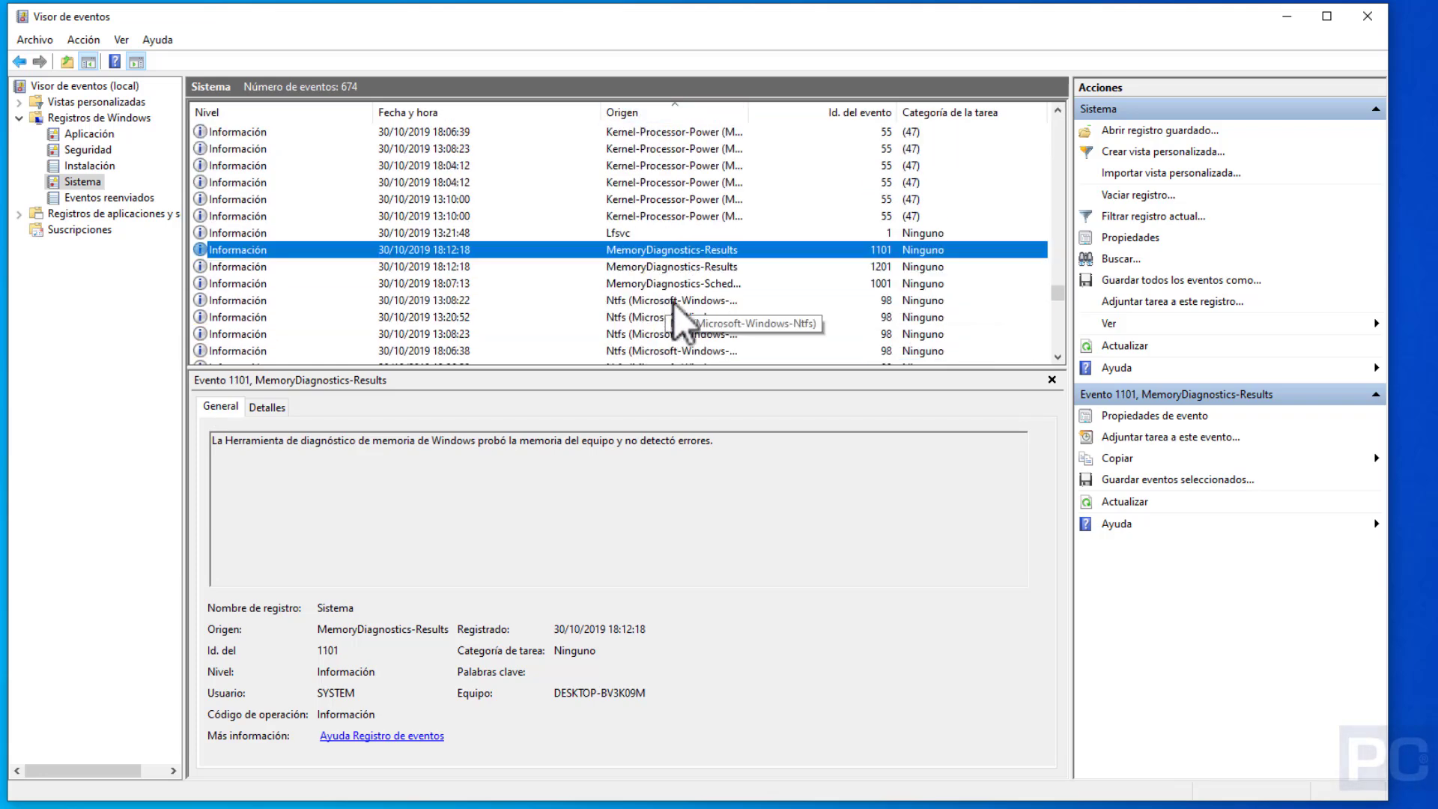
pyautogui.click(670, 267)
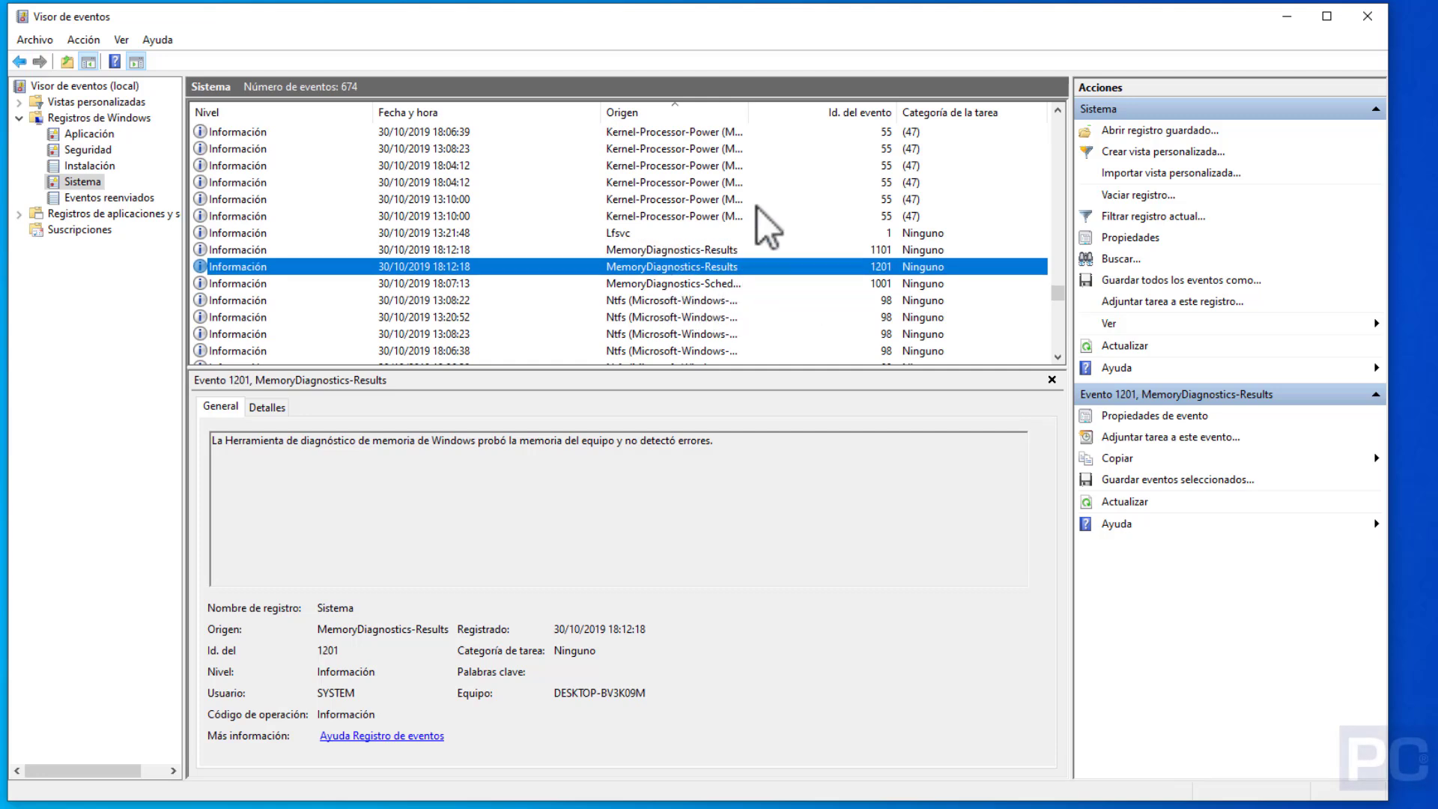
# - Widen the Origen column to show full source names, and highlight the description of MemoryDiagnostics-Schedule event 1001
pyautogui.moveTo(761, 112); pyautogui.dragTo(837, 114)
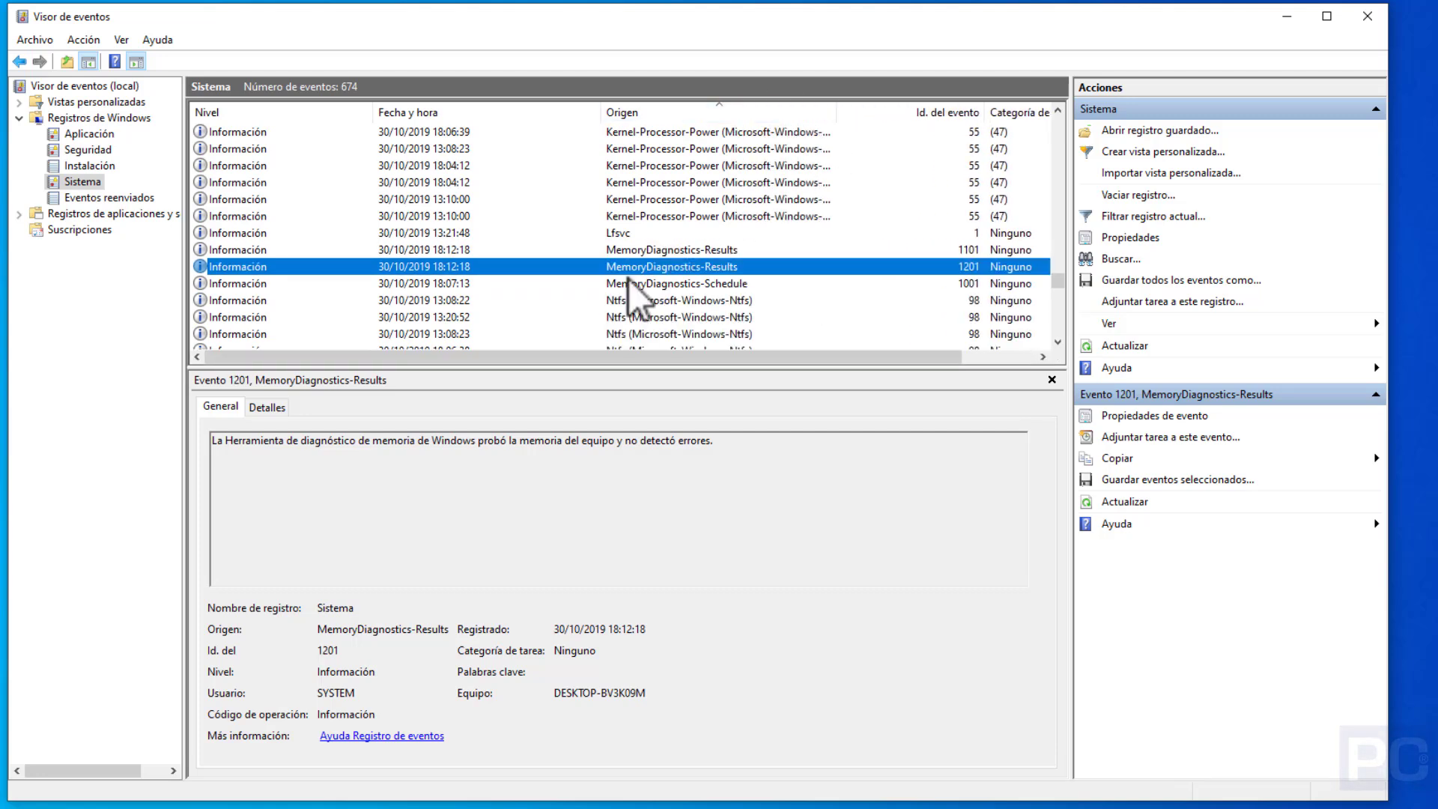
pyautogui.click(647, 287)
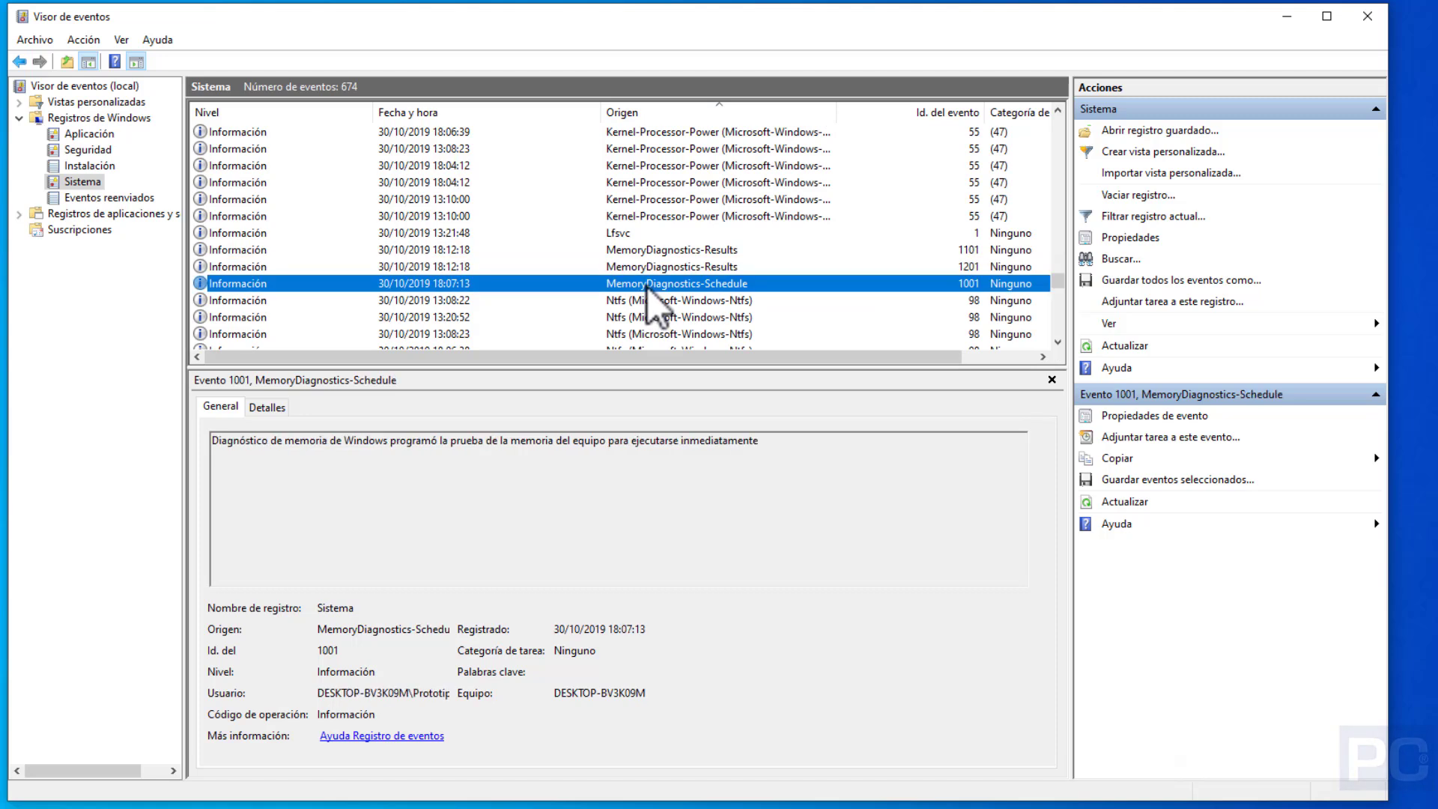
pyautogui.moveTo(244, 441)
pyautogui.mouseDown()
pyautogui.moveTo(769, 449)
pyautogui.moveTo(217, 442)
pyautogui.mouseUp()
pyautogui.click(773, 446)
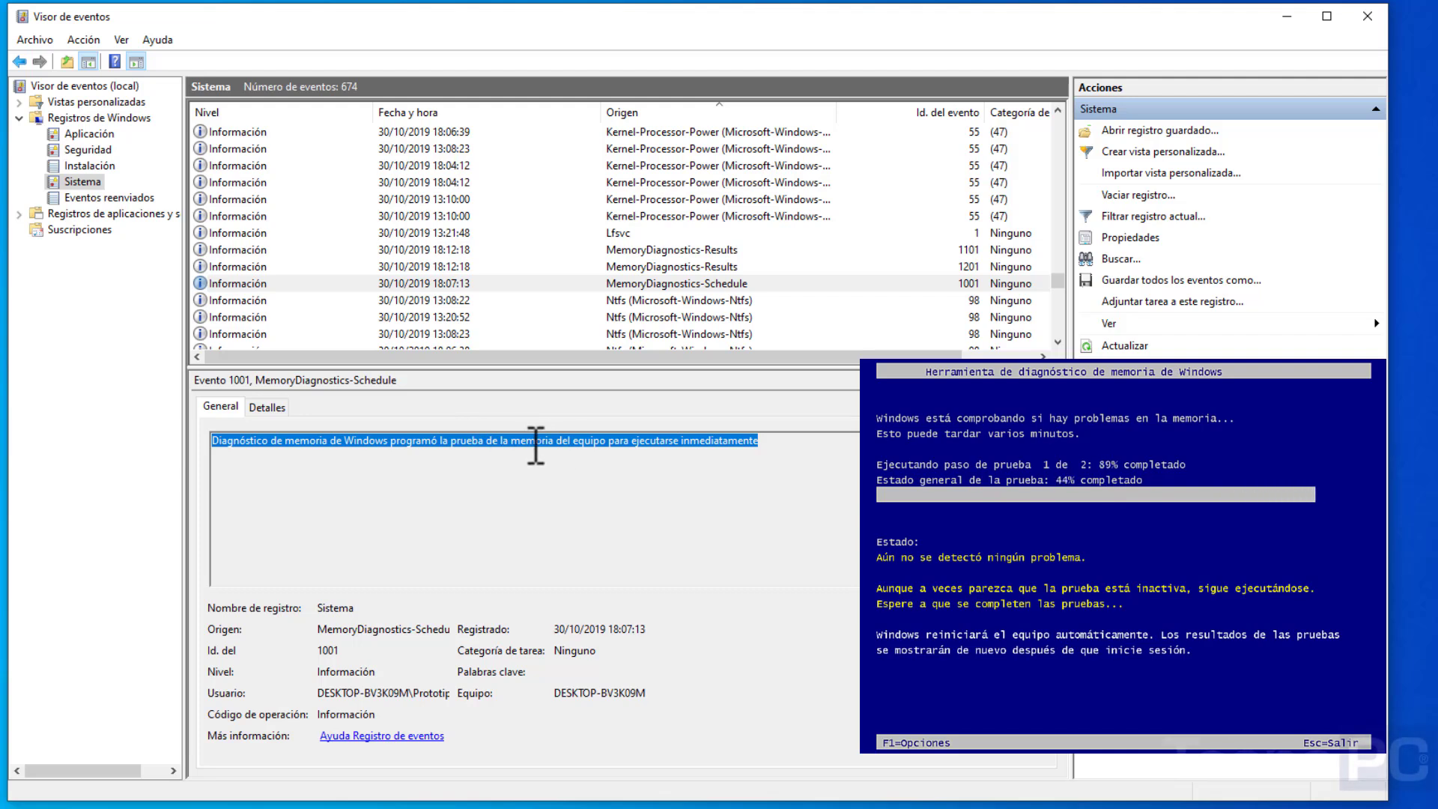
# - Compare MemoryDiagnostics-Results events 1201 and 1101, then highlight the general description of event 1201
pyautogui.click(698, 266)
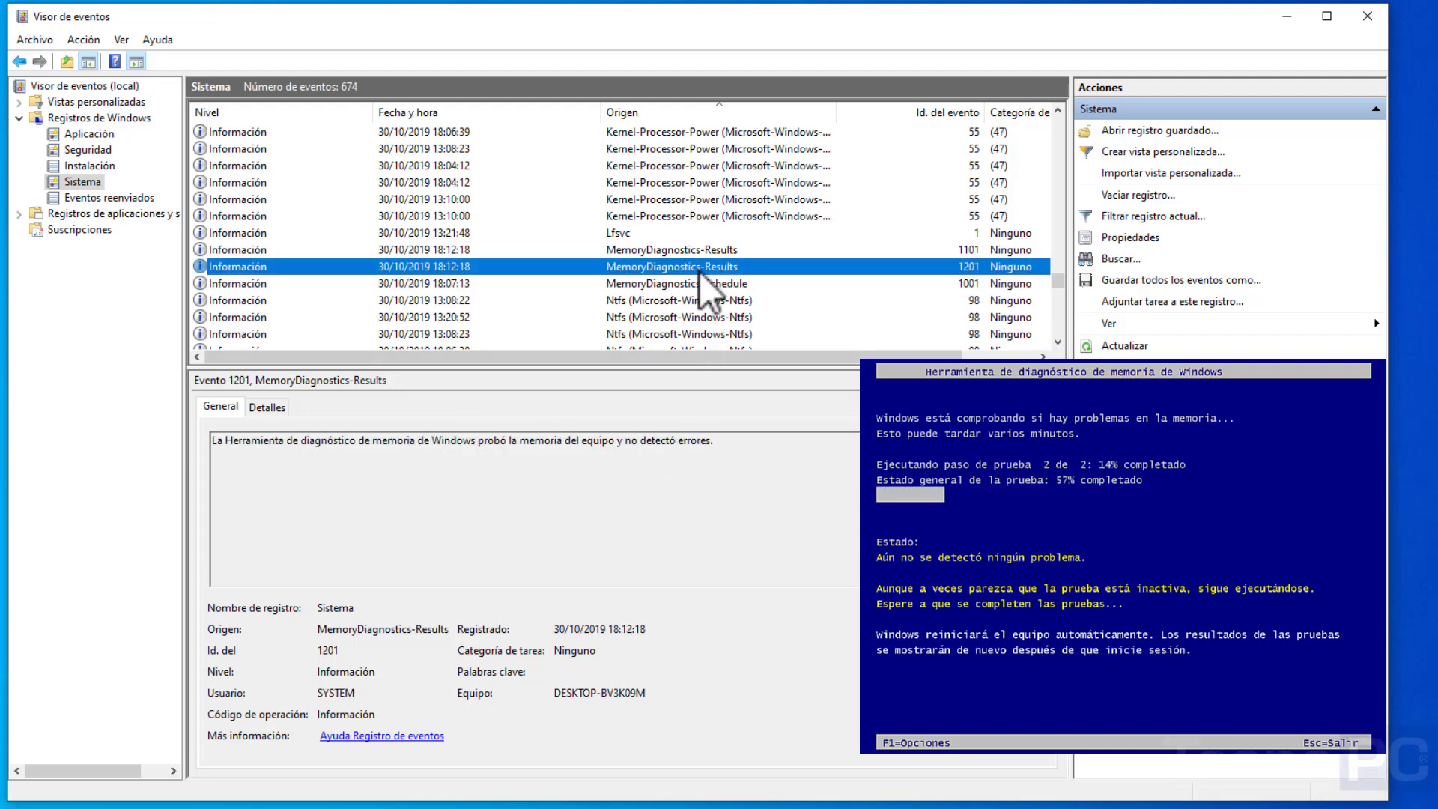
pyautogui.press('Up')
pyautogui.click(693, 266)
pyautogui.press('Up')
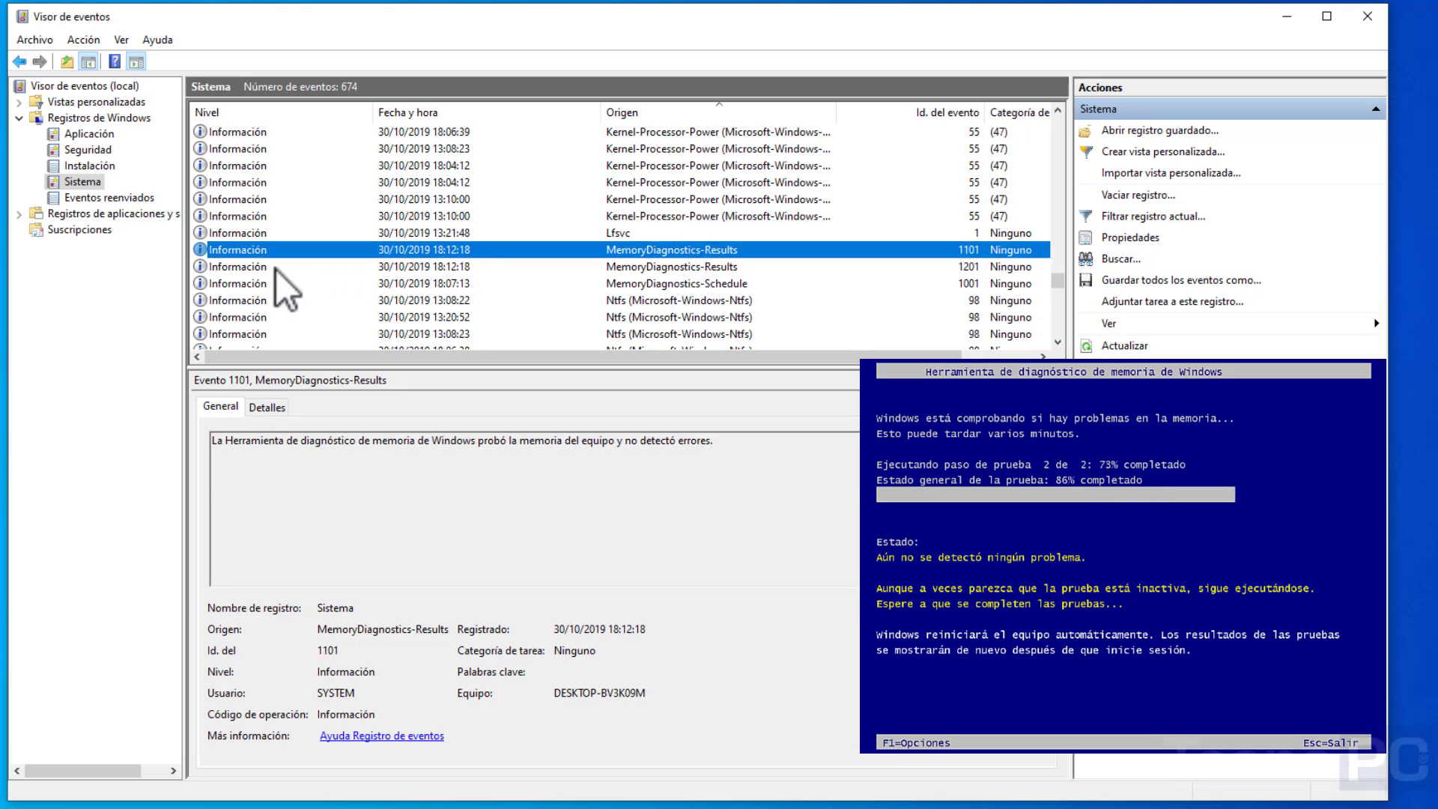
pyautogui.click(318, 268)
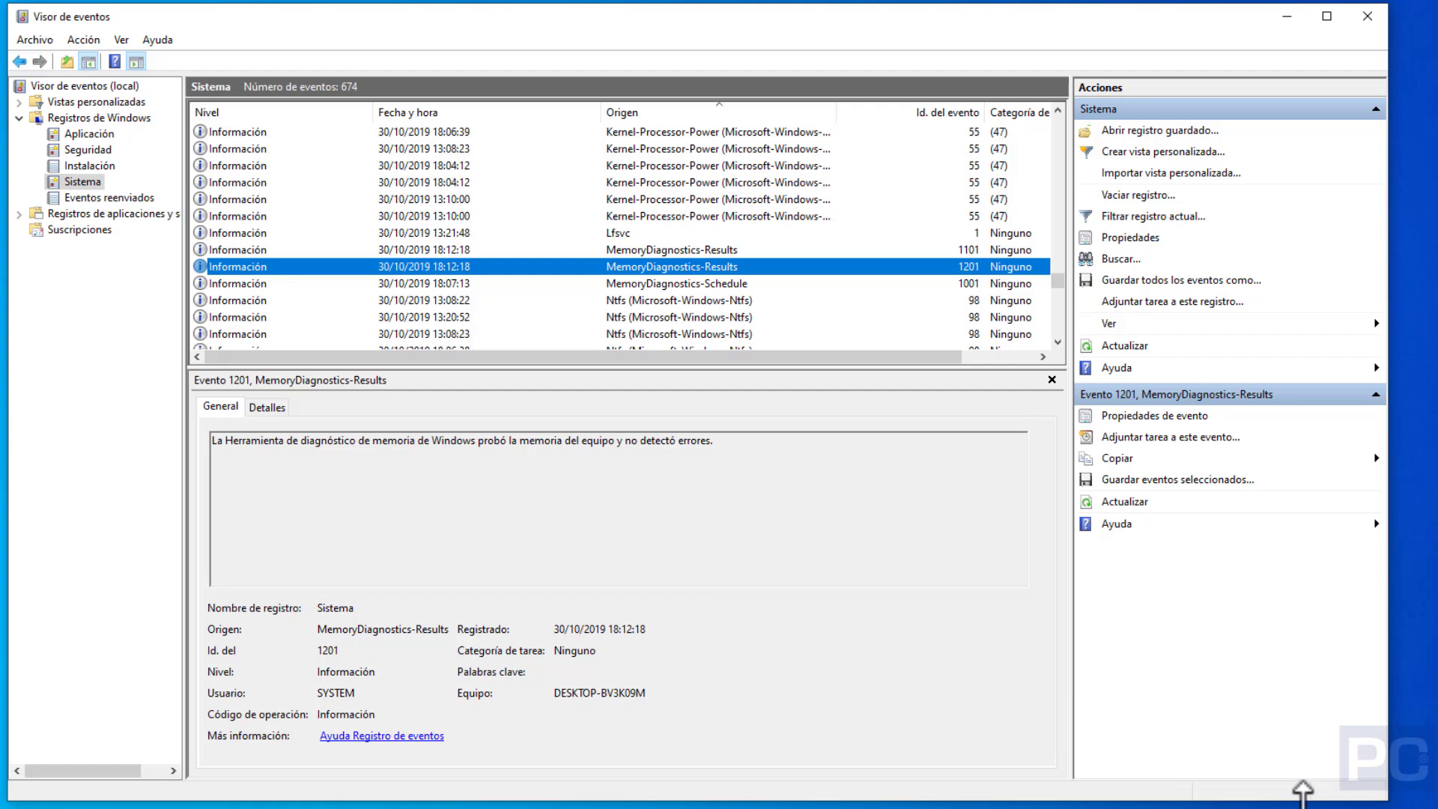
pyautogui.moveTo(709, 441); pyautogui.dragTo(236, 444)
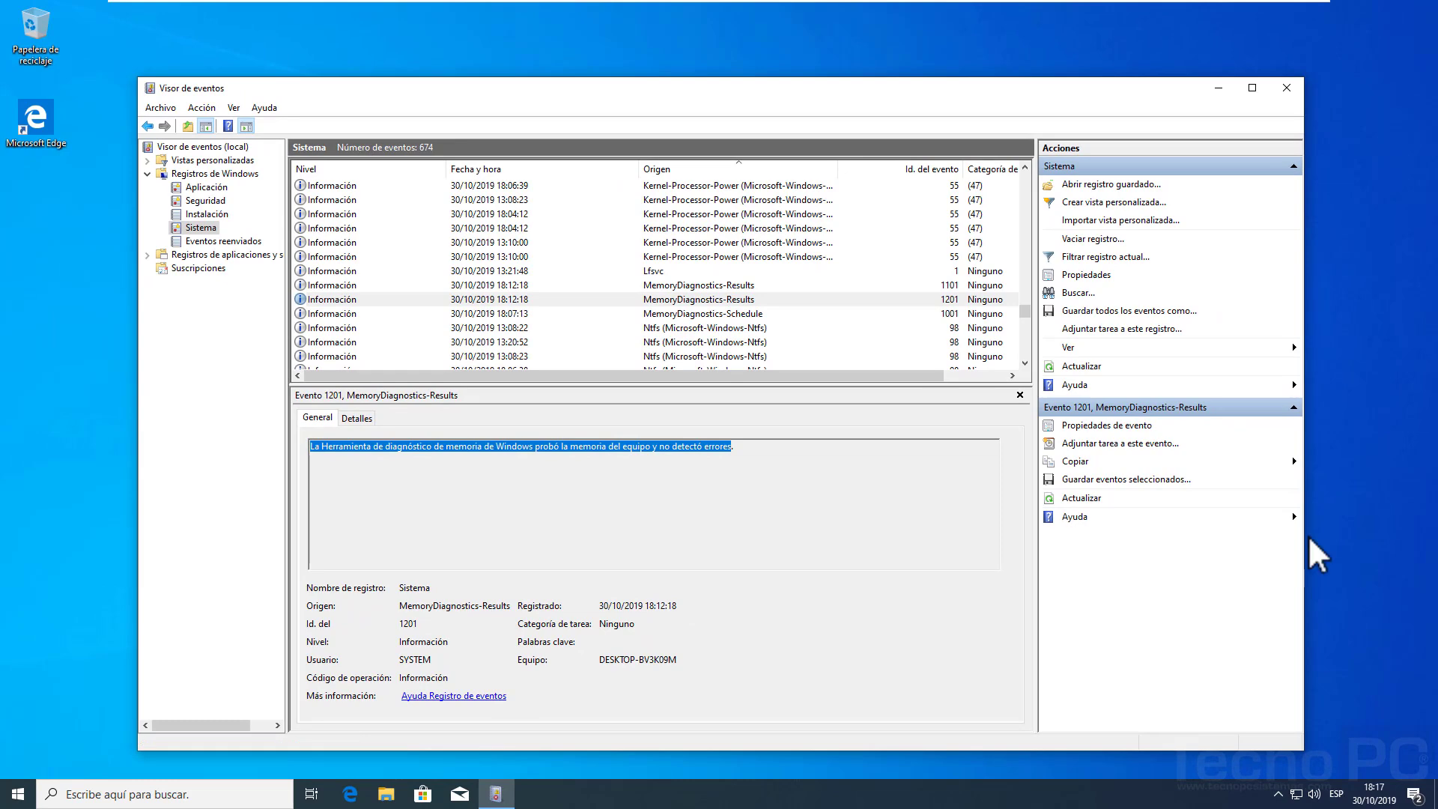
pyautogui.moveTo(1107, 90); pyautogui.dragTo(1163, 45)
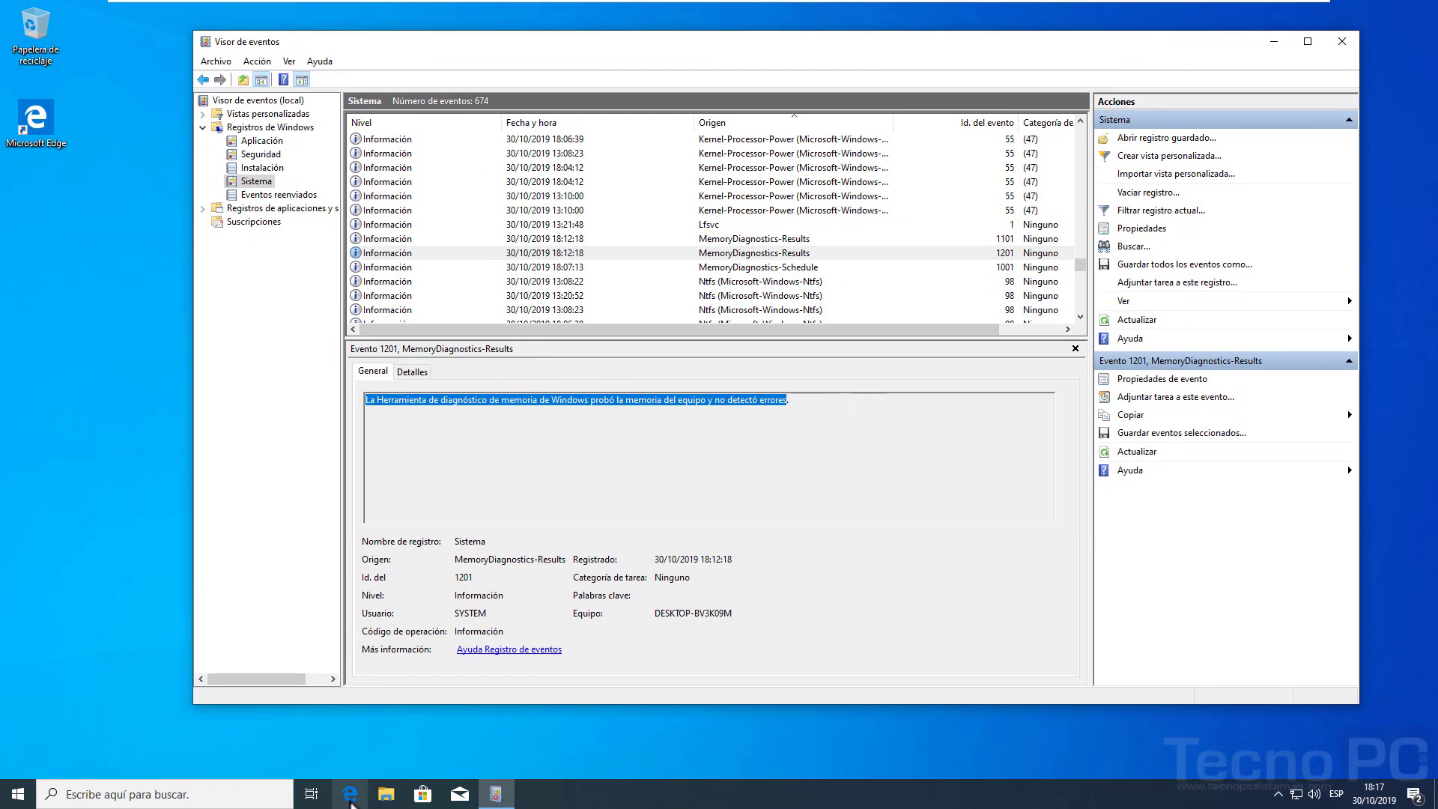
pyautogui.click(350, 798)
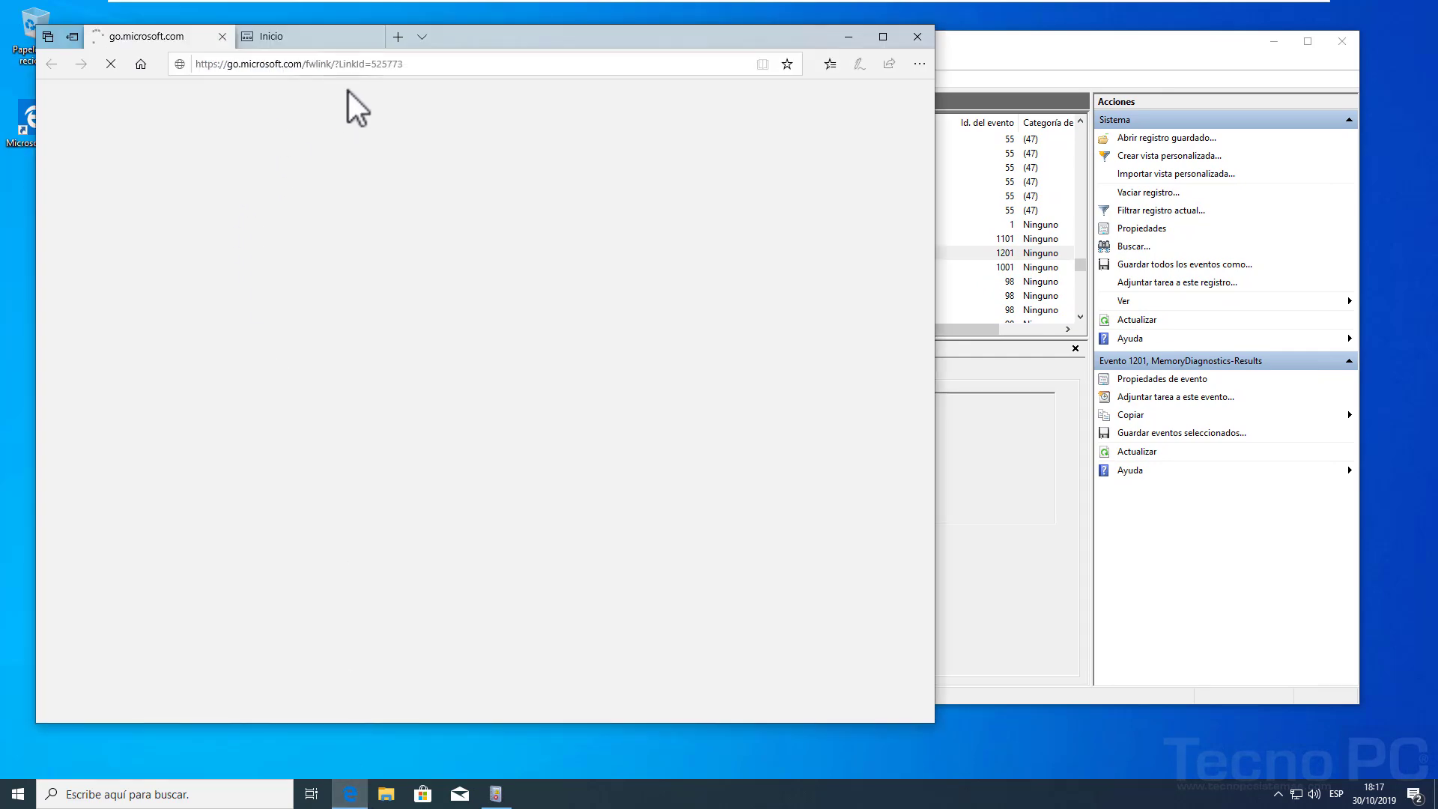
pyautogui.click(372, 37)
pyautogui.click(562, 70)
pyautogui.write('https://www.youtube.com/user/tecnopcsistemas')
pyautogui.press('Return')
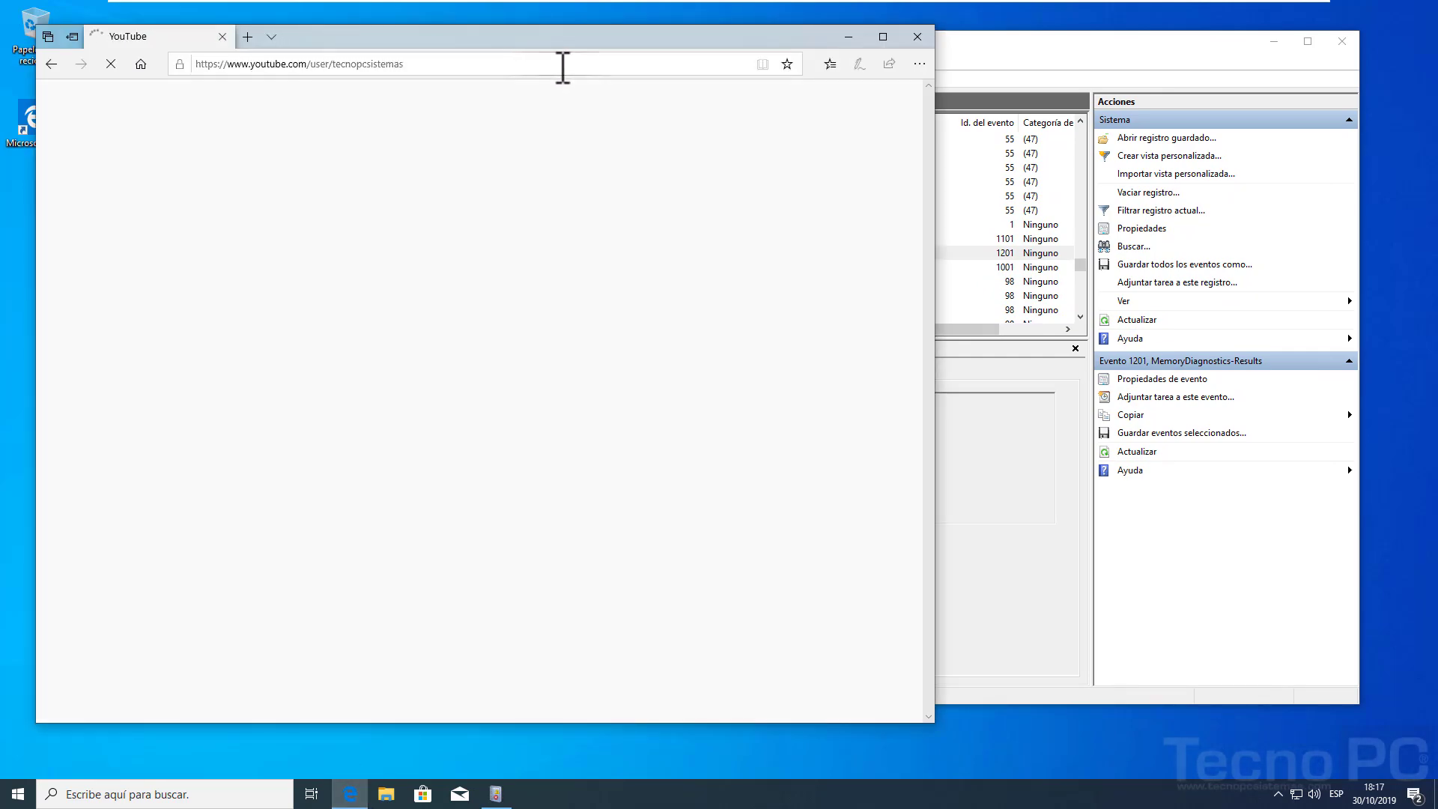
pyautogui.click(562, 64)
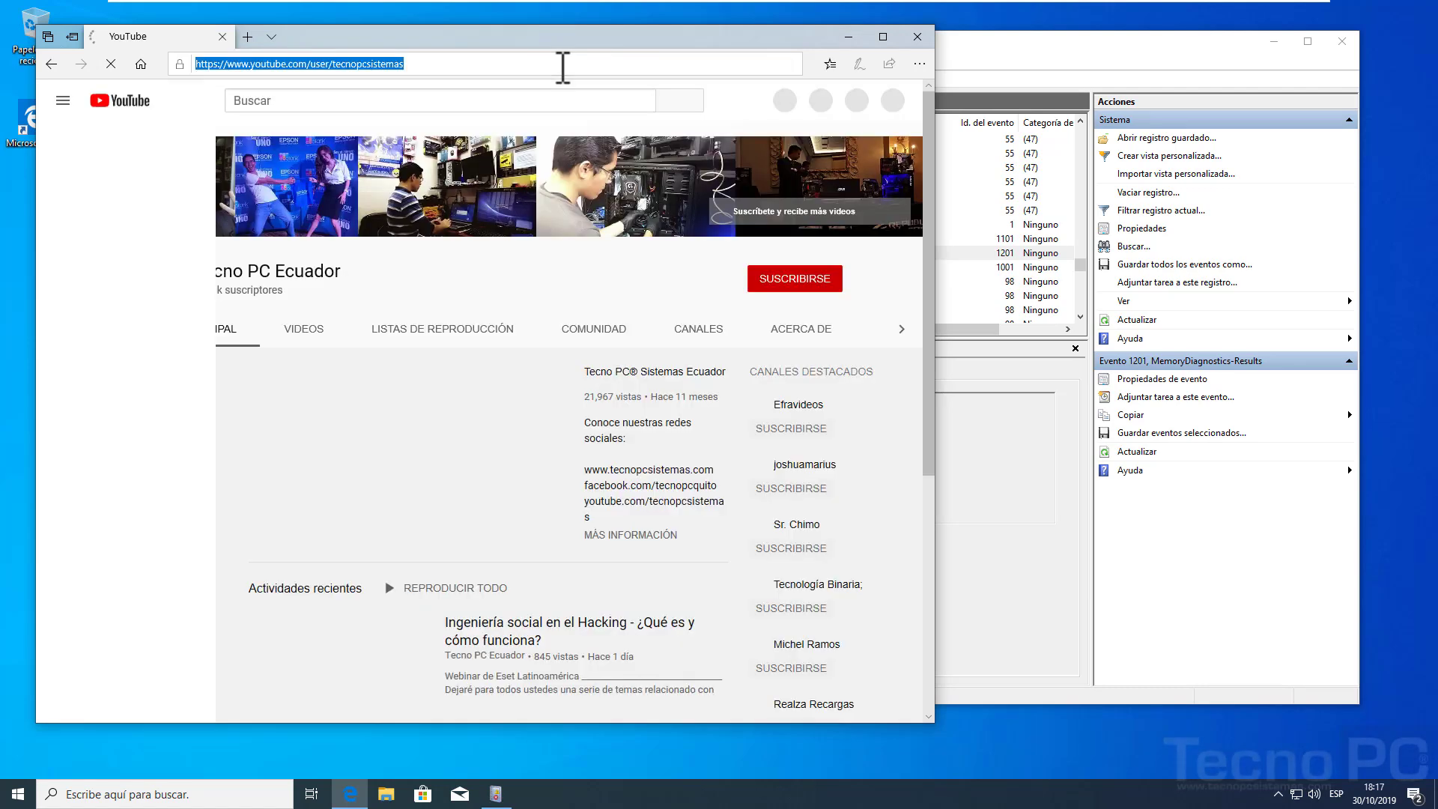
pyautogui.click(883, 37)
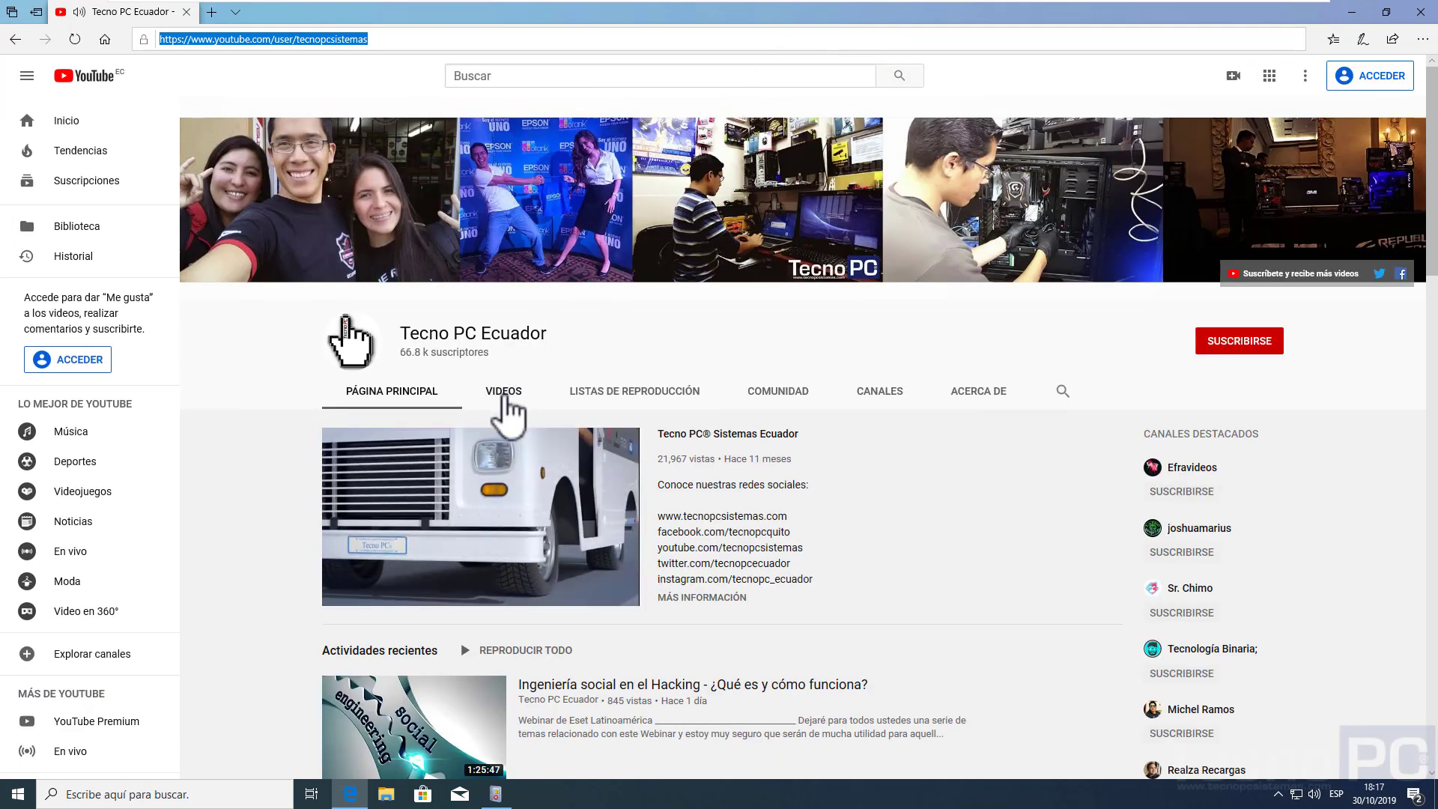
# - Browse the Tecno PC Ecuador channel's videos, playlists, community posts and featured channels, then return to its main page
pyautogui.click(378, 592)
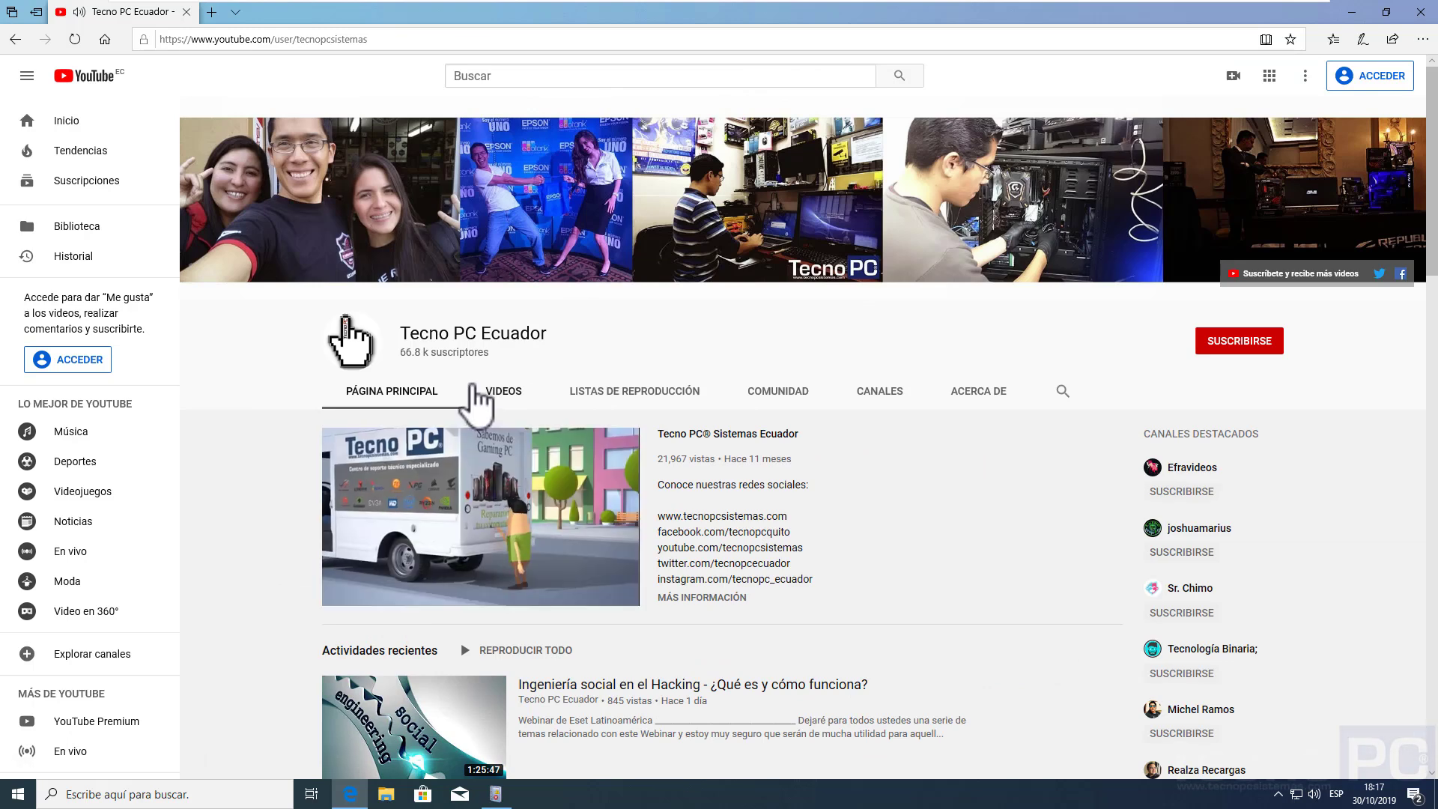
pyautogui.click(507, 395)
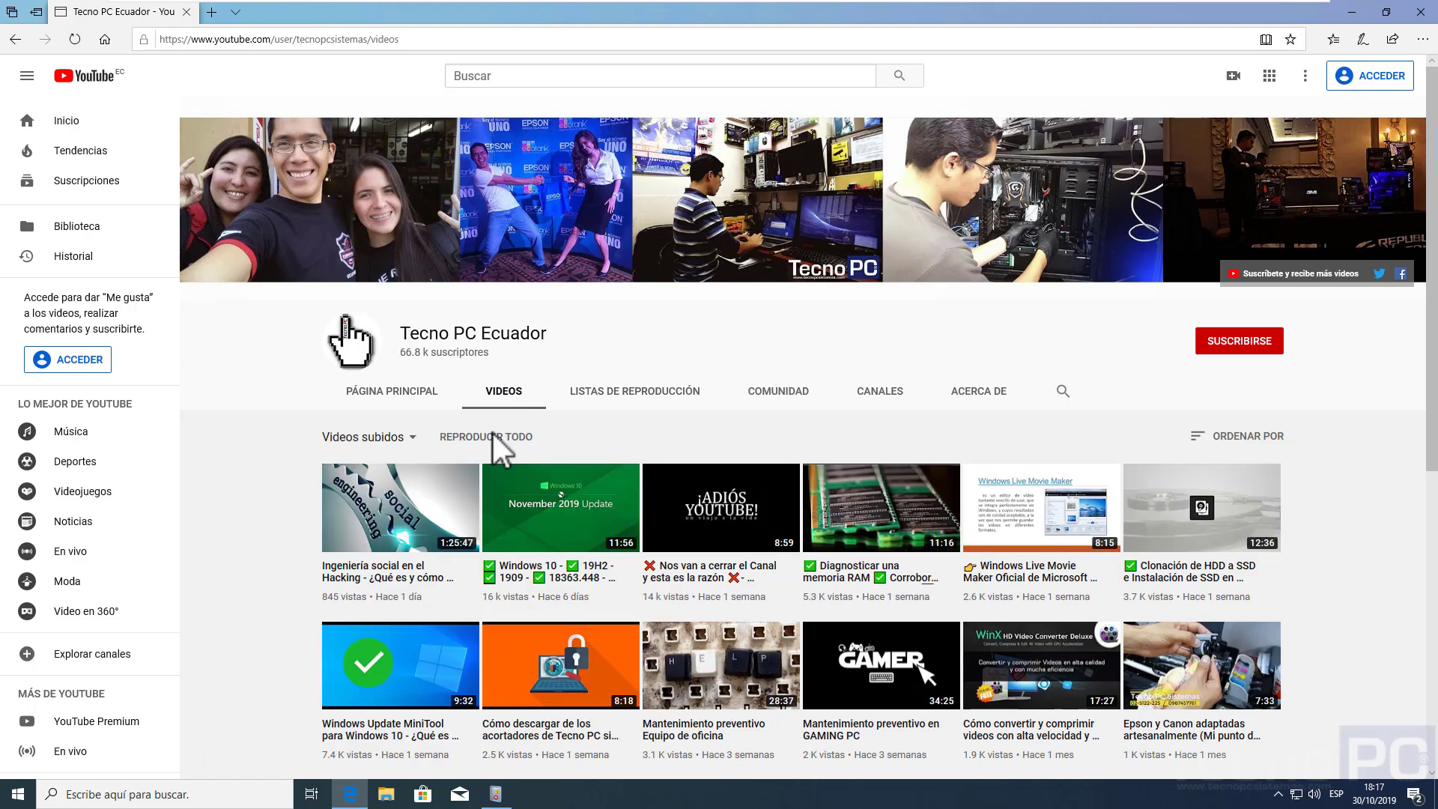
pyautogui.click(632, 391)
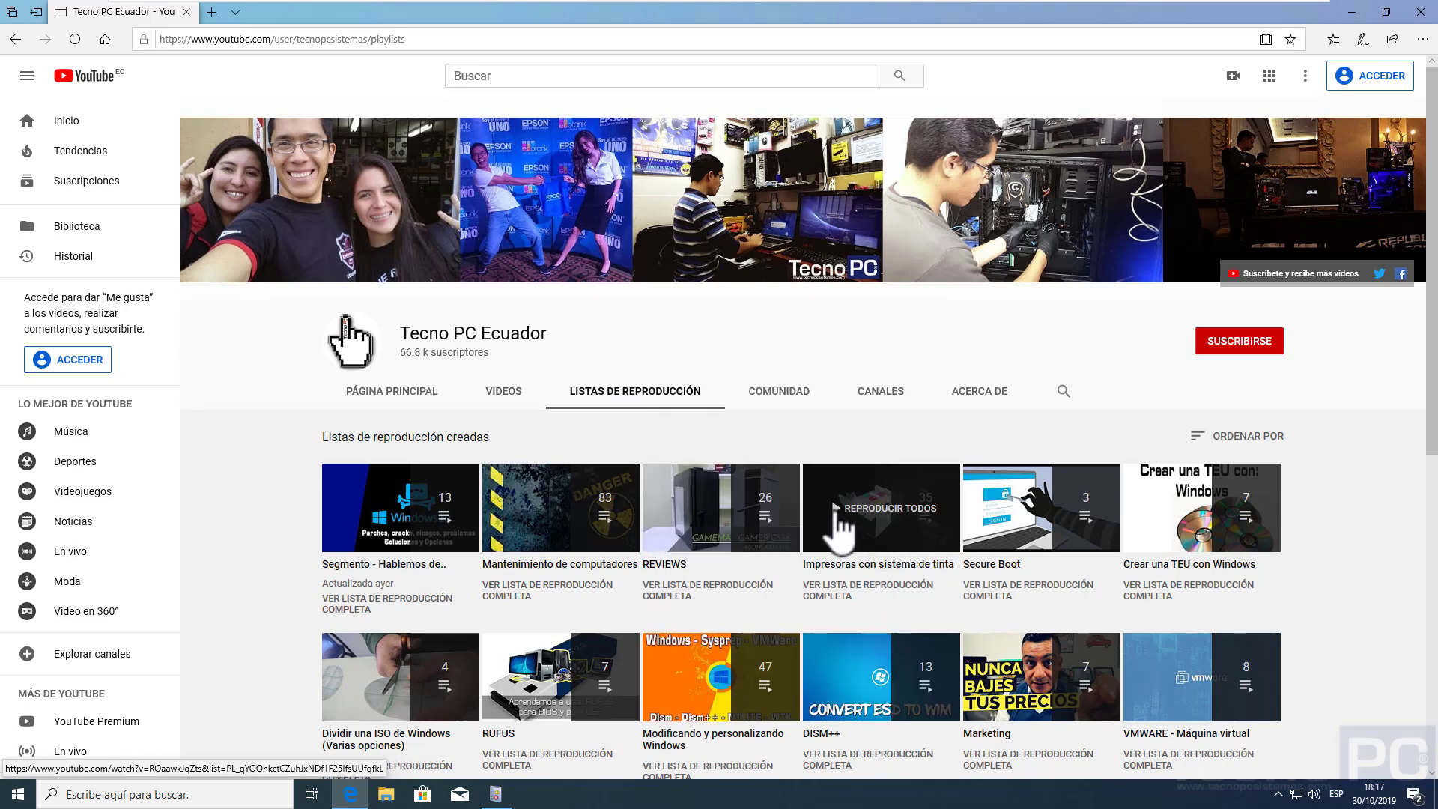
pyautogui.click(779, 392)
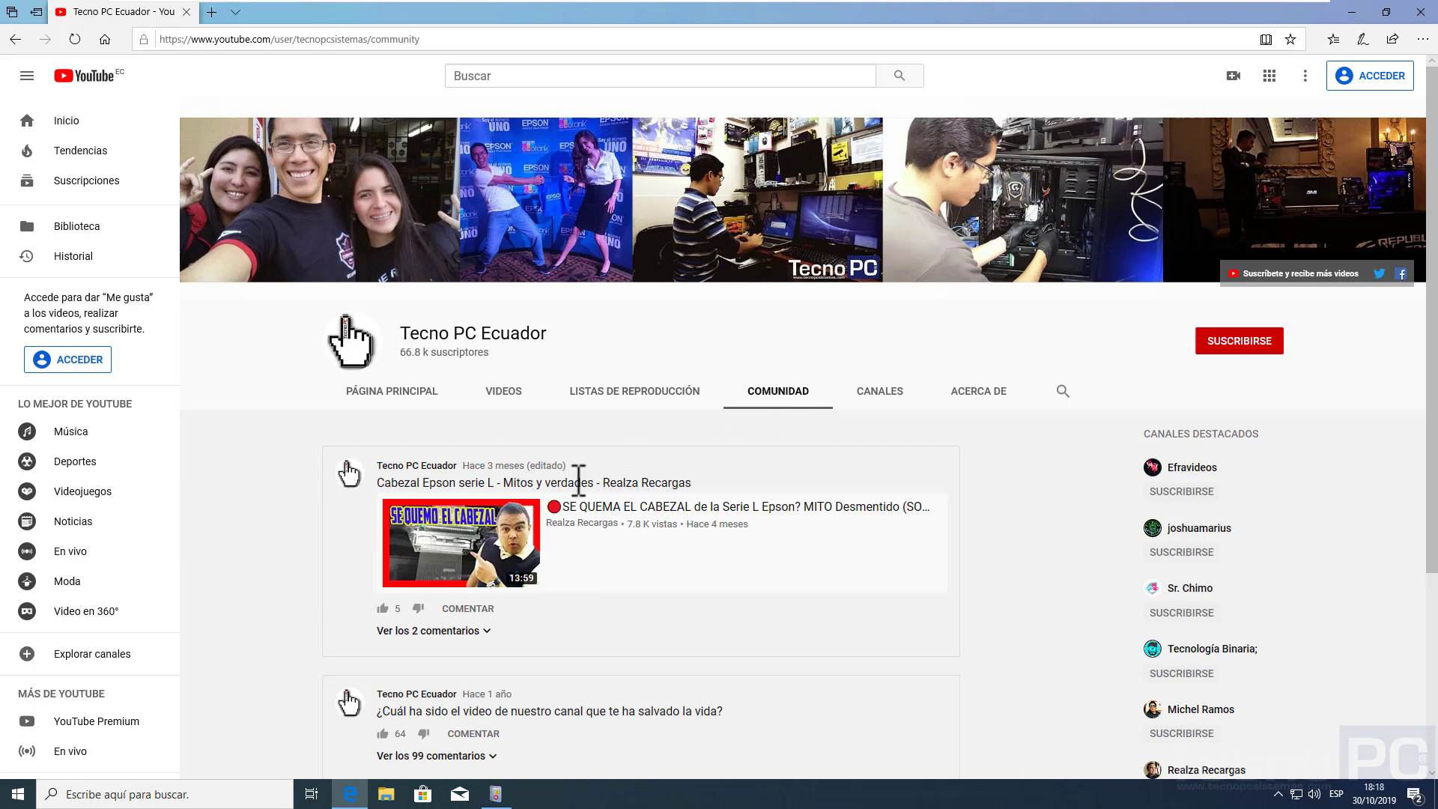
pyautogui.click(881, 392)
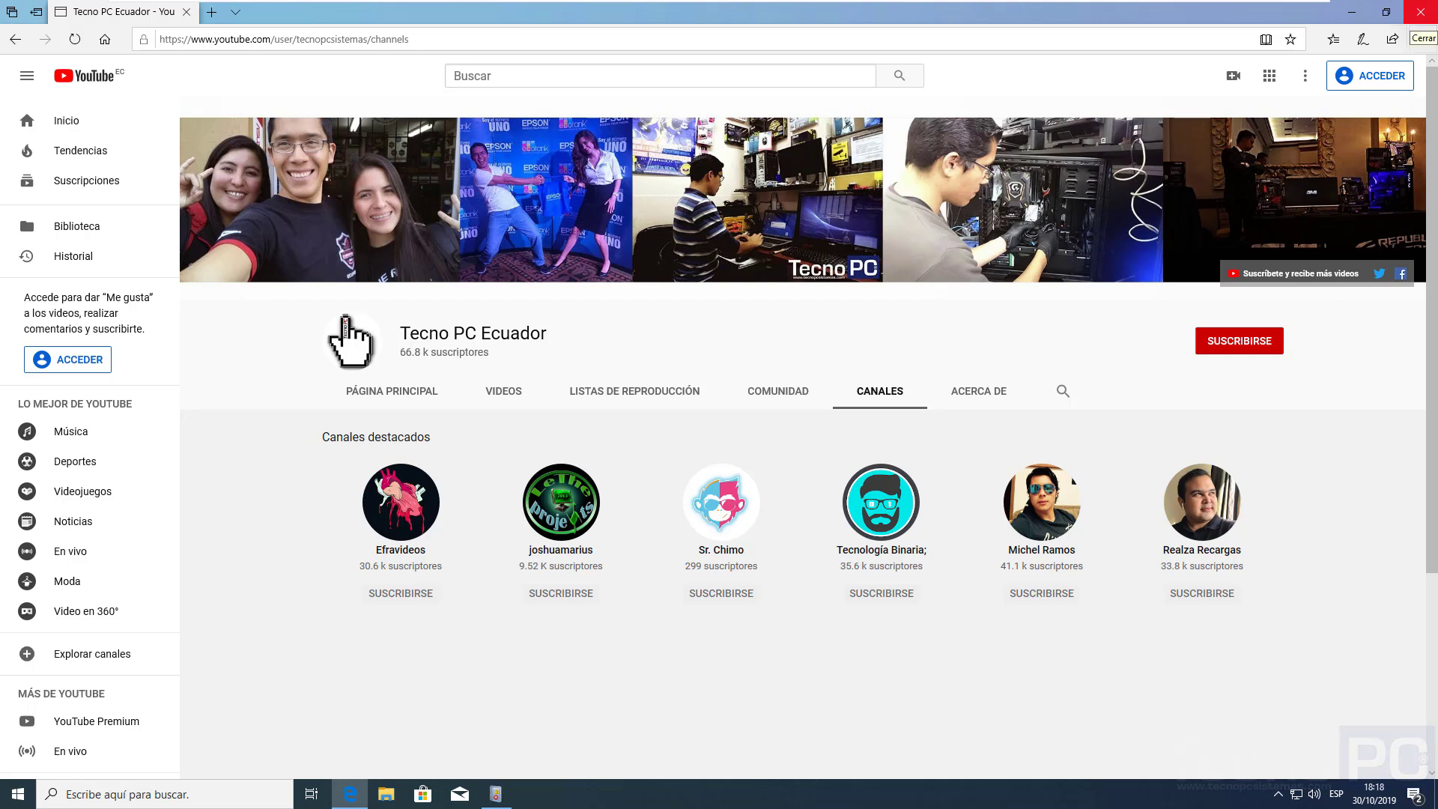
pyautogui.click(395, 393)
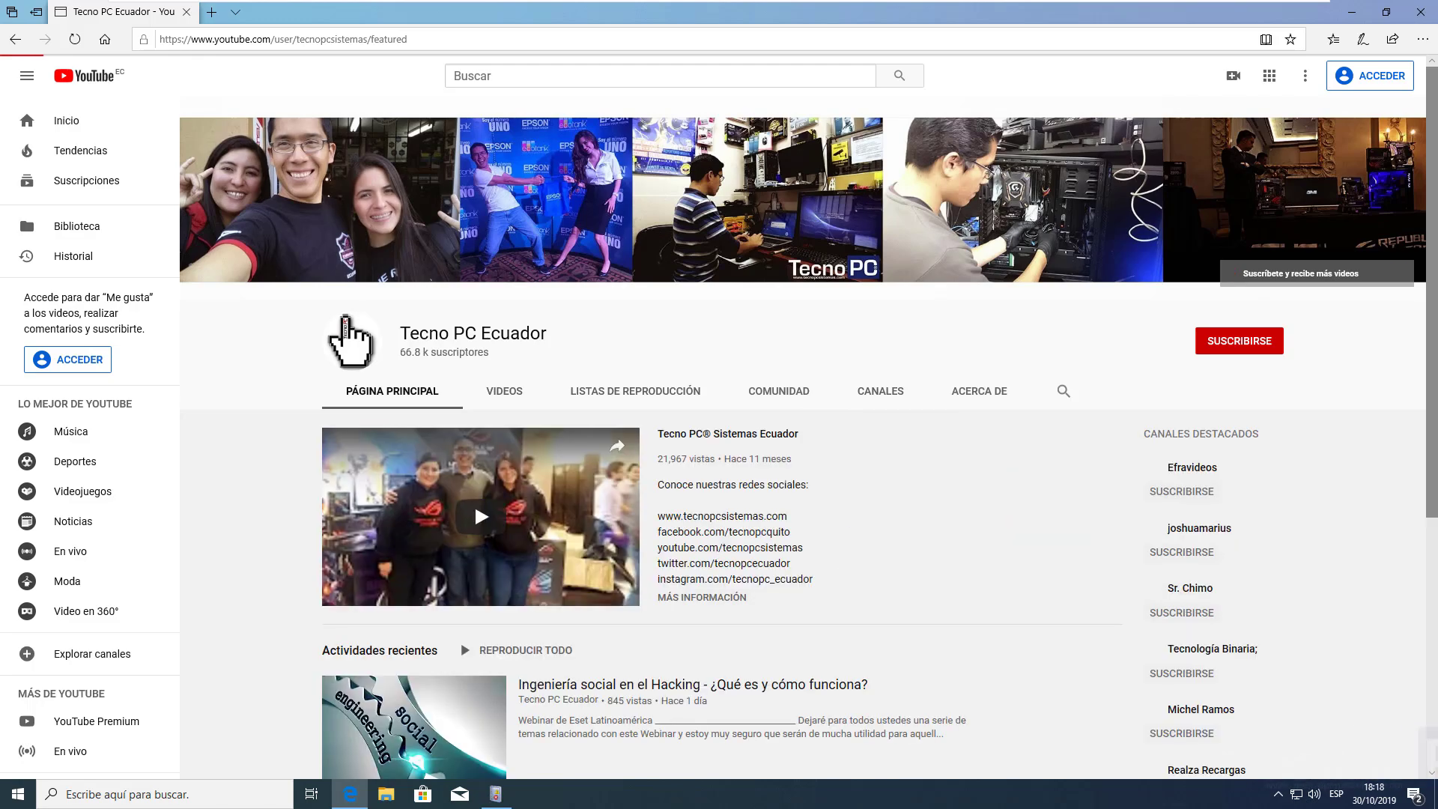